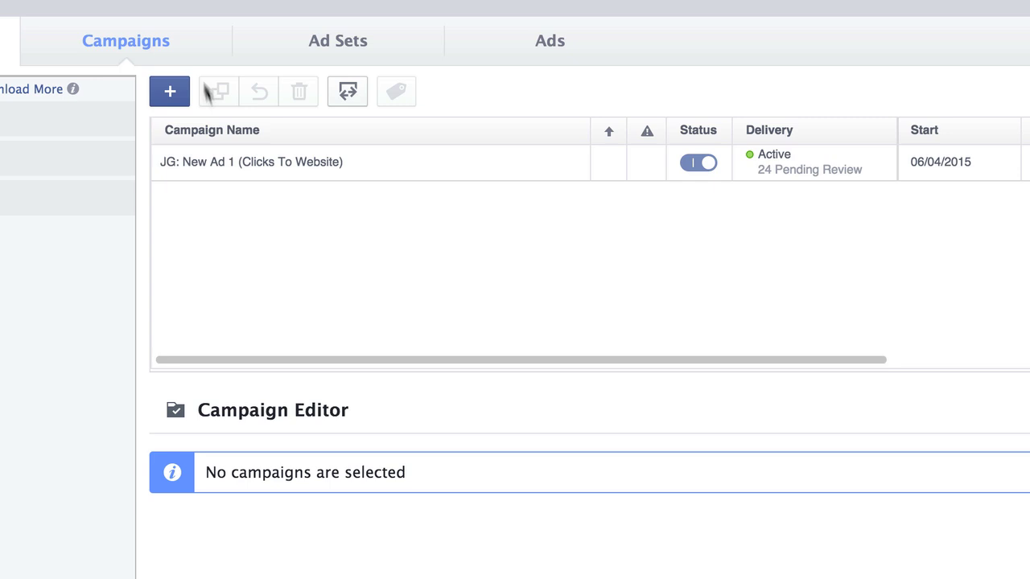
Create a new campaign named 'Video Test' with Video Views as its objective
click(171, 95)
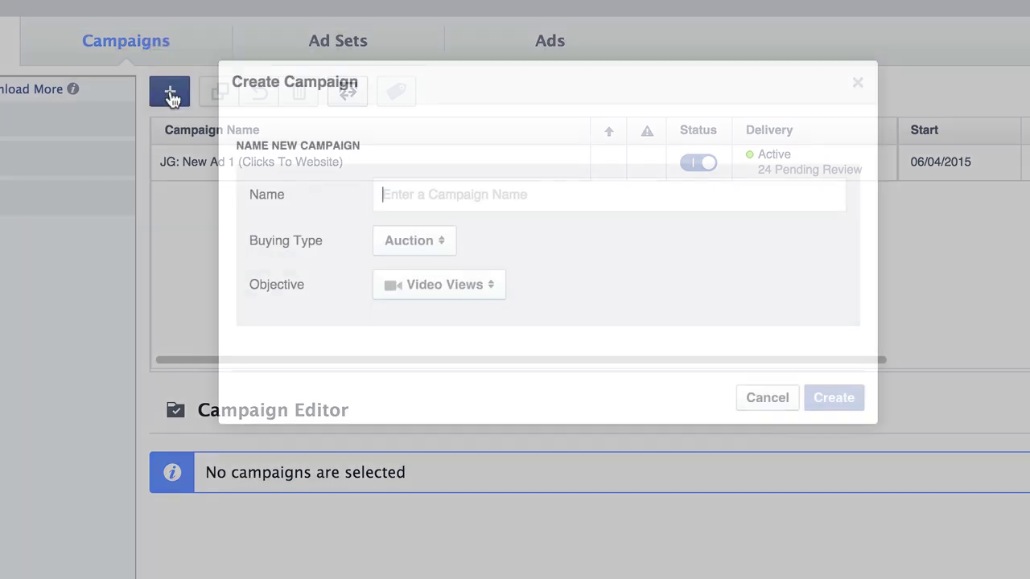
text(Video Test)
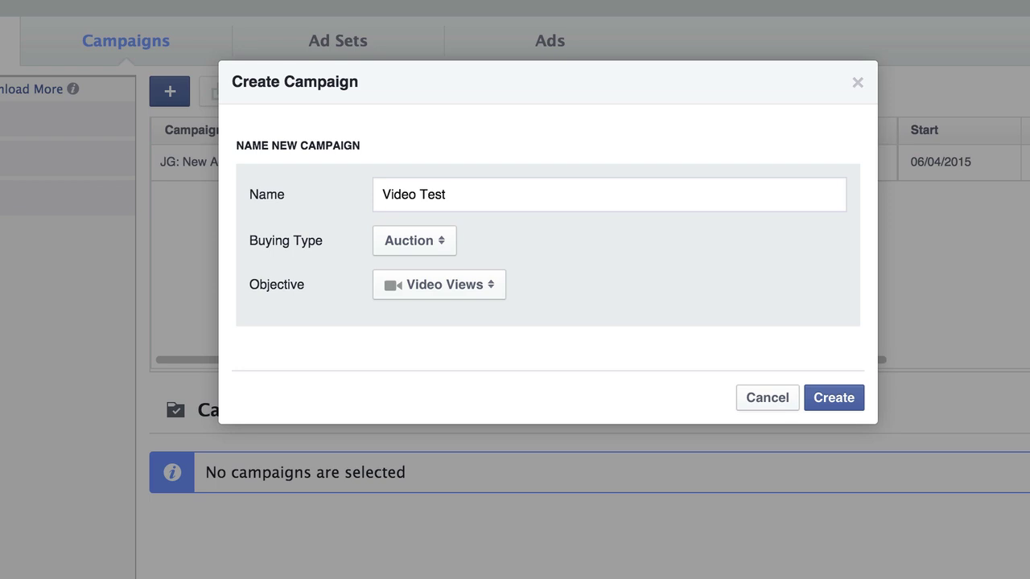
click(419, 291)
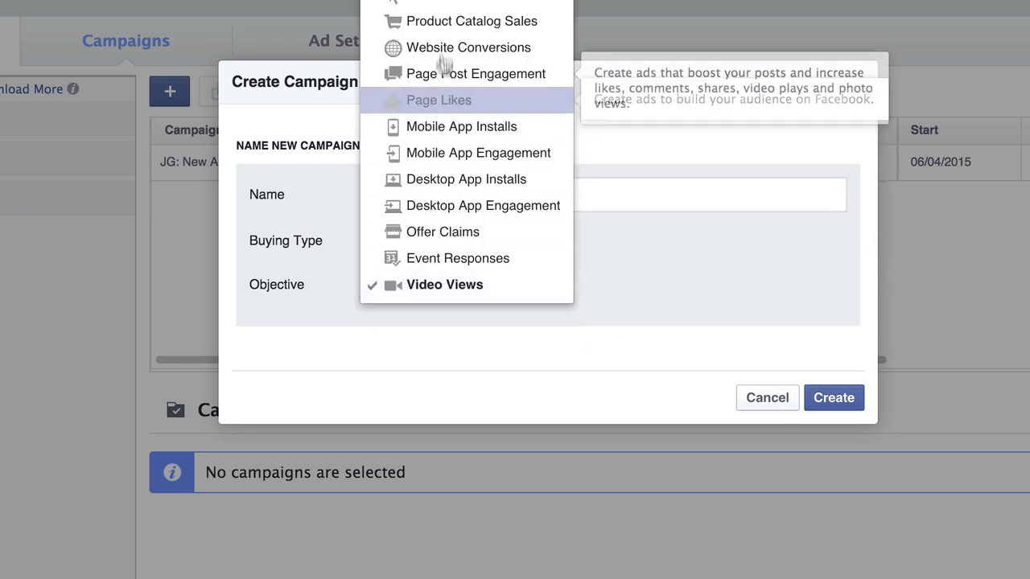
click(451, 288)
click(835, 399)
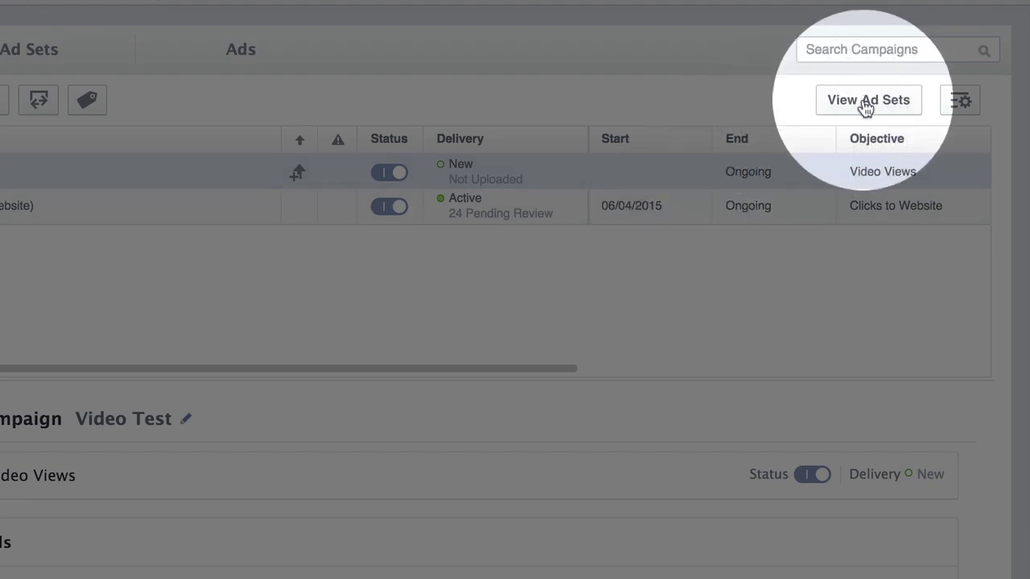
Add an ad set named 'Golf Lovers' under the existing Video Test campaign
click(865, 103)
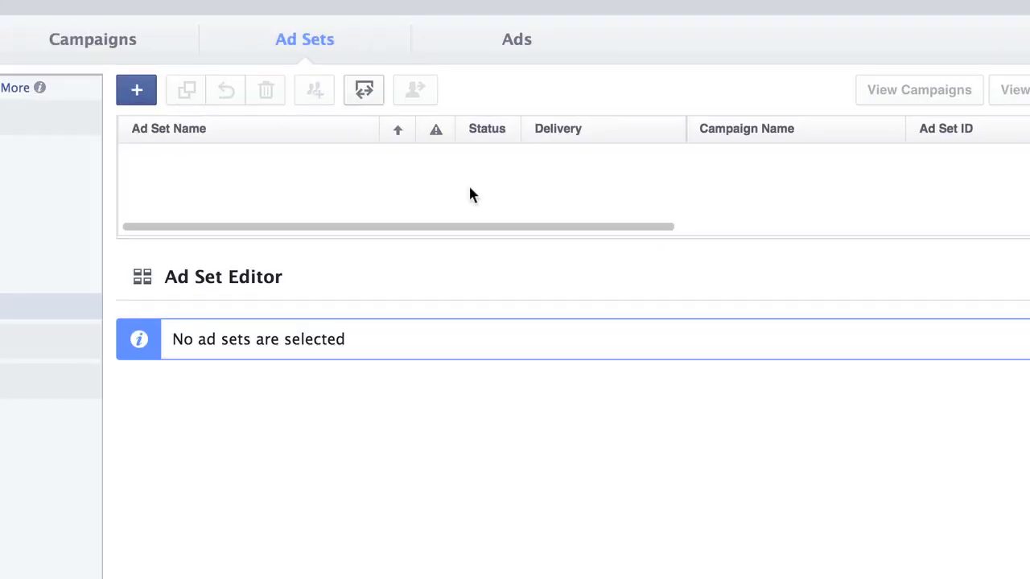
click(137, 94)
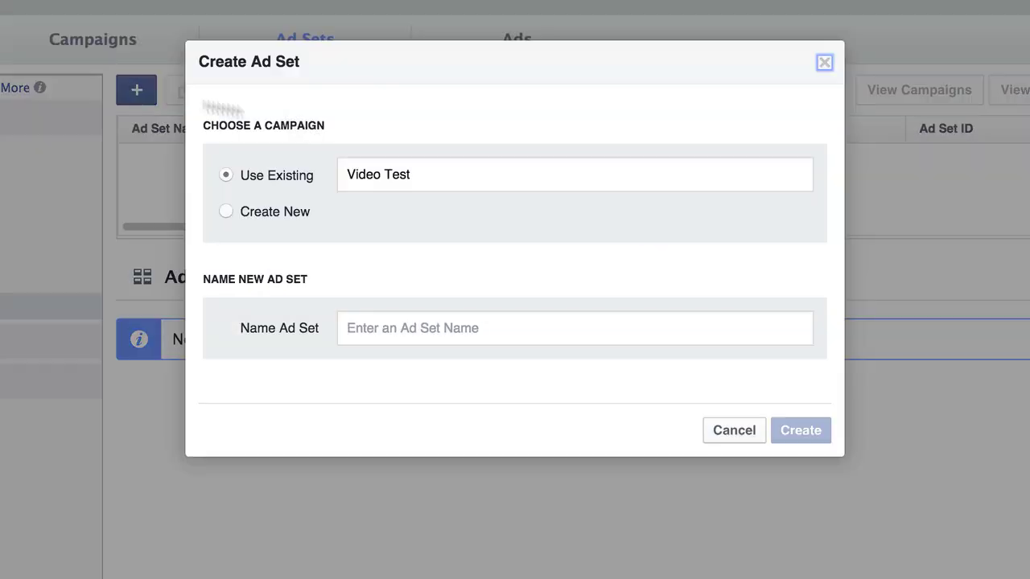
click(424, 330)
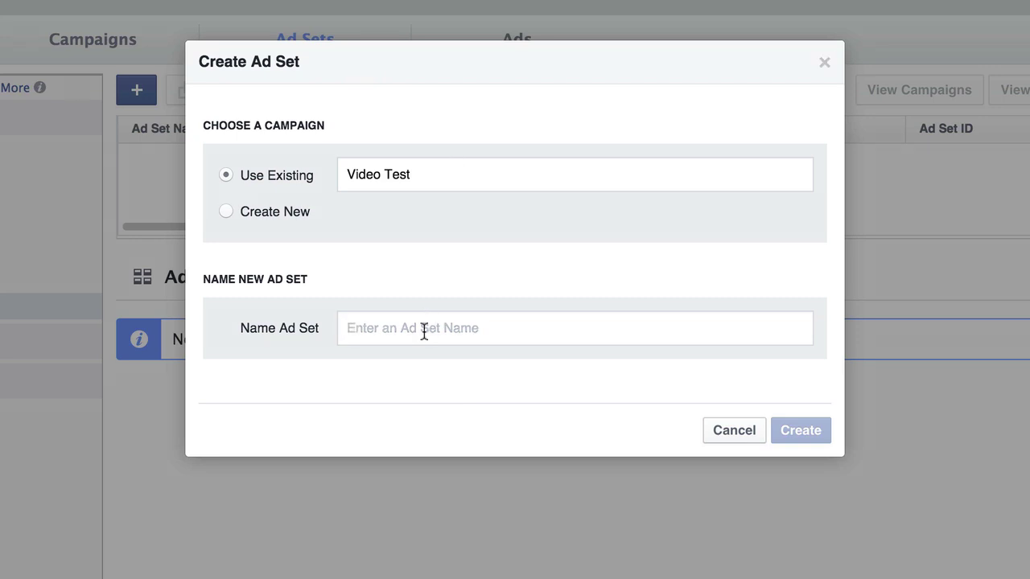
text(Go)
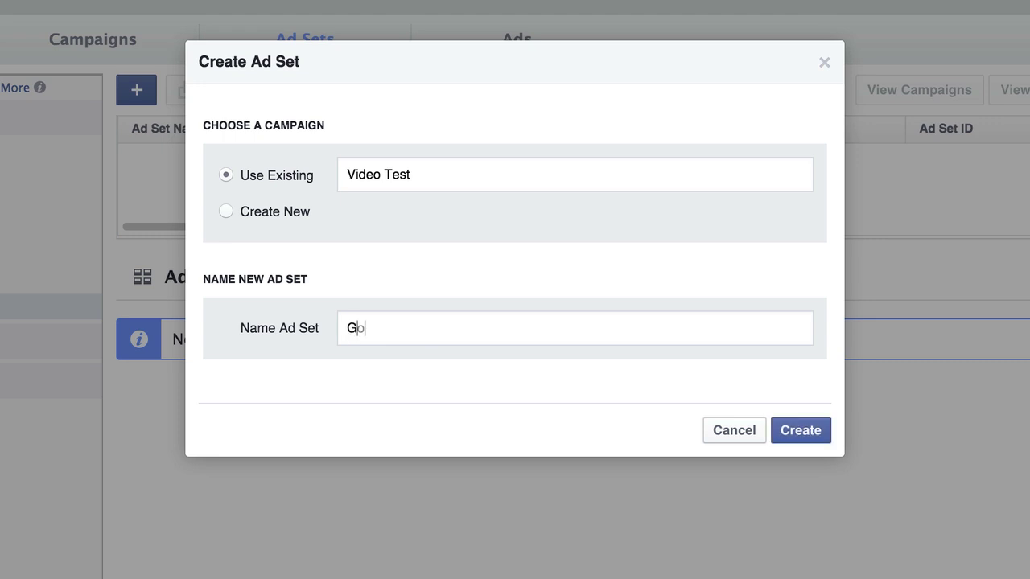
text(lf LOve)
key(BackSpace)
key(BackSpace)
key(BackSpace)
text(overs)
click(797, 429)
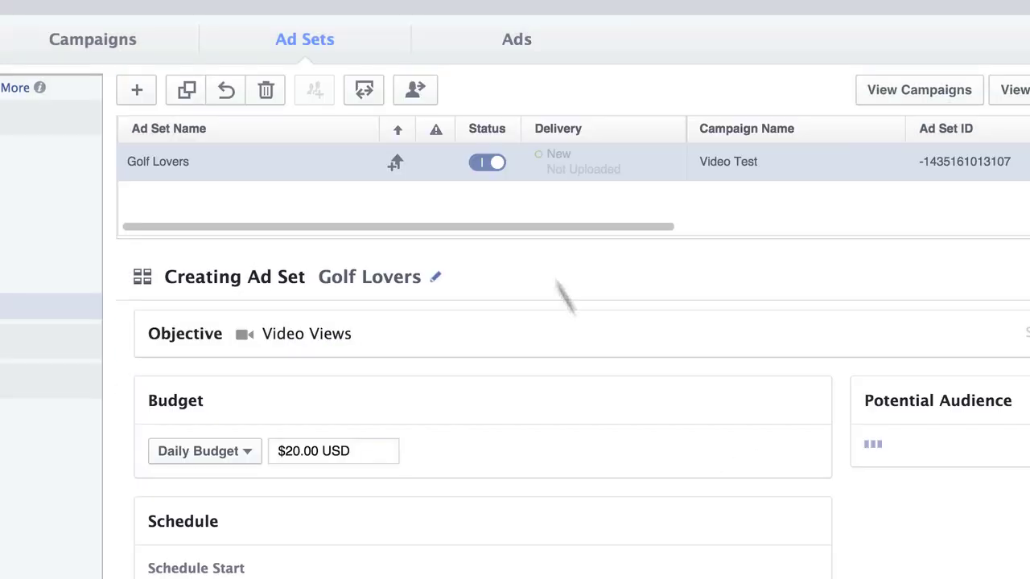
scroll(486, 507, down, 3)
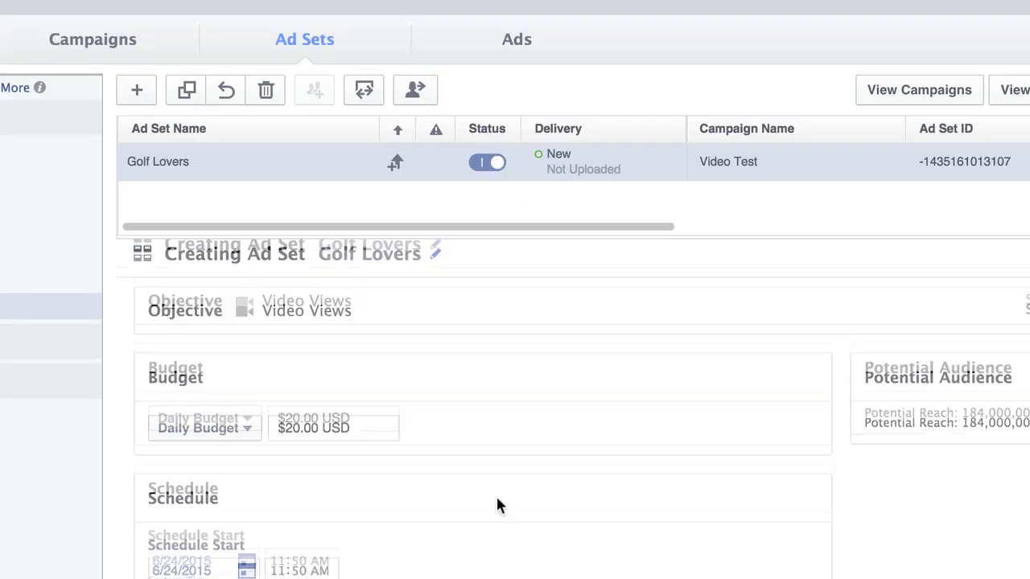
scroll(611, 451, down, 4)
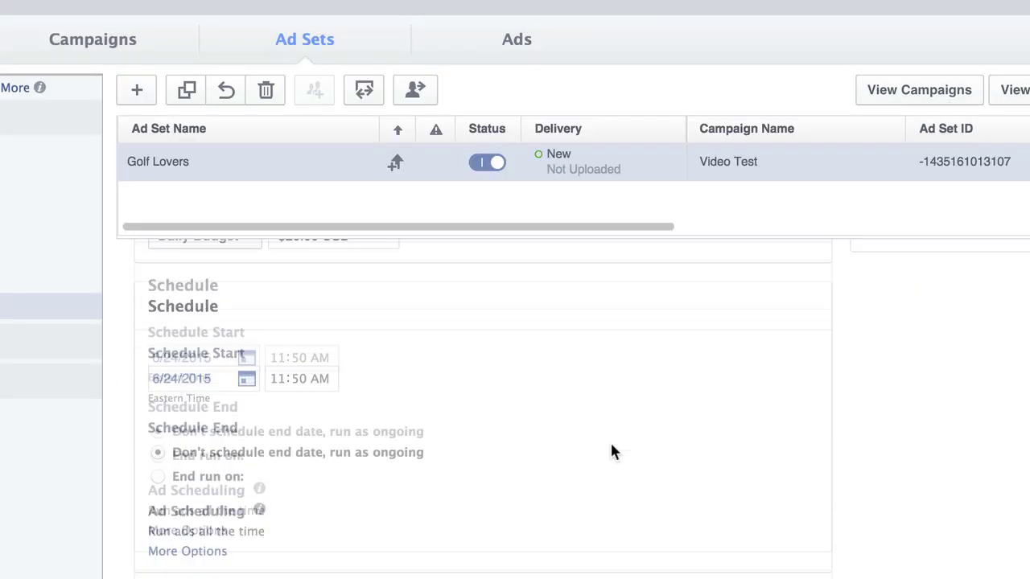
scroll(519, 450, down, 8)
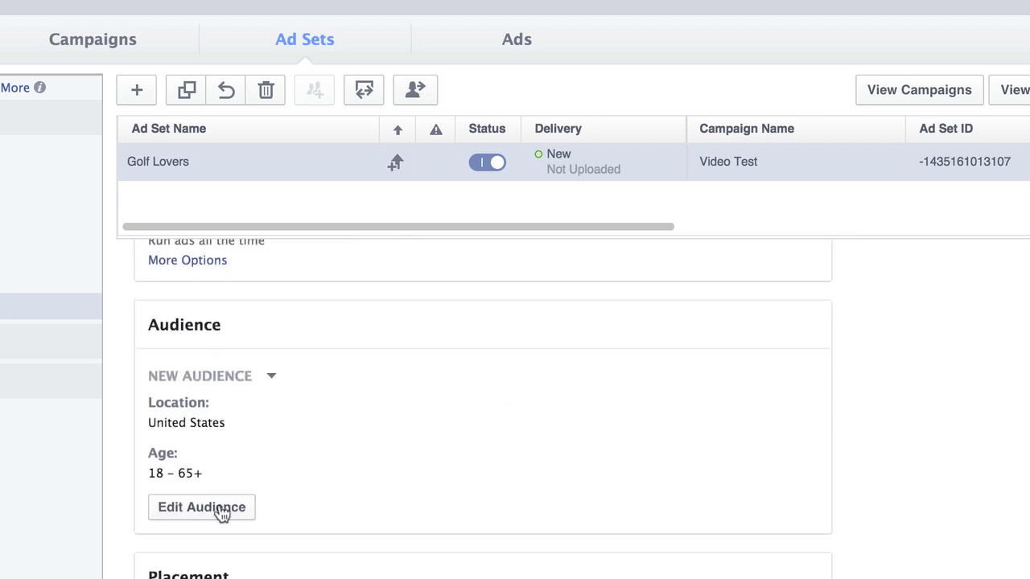
click(222, 515)
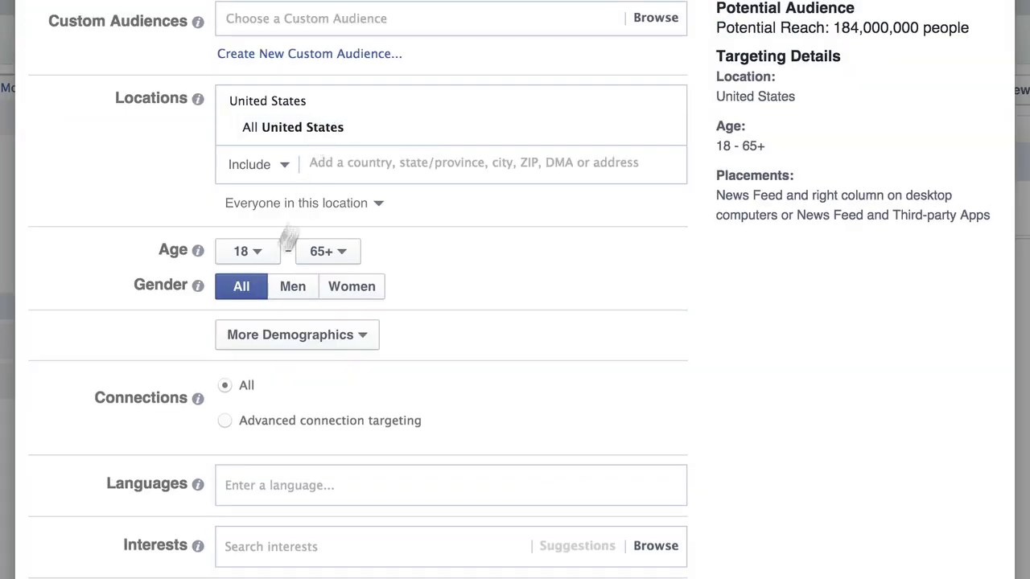
scroll(321, 506, down, 2)
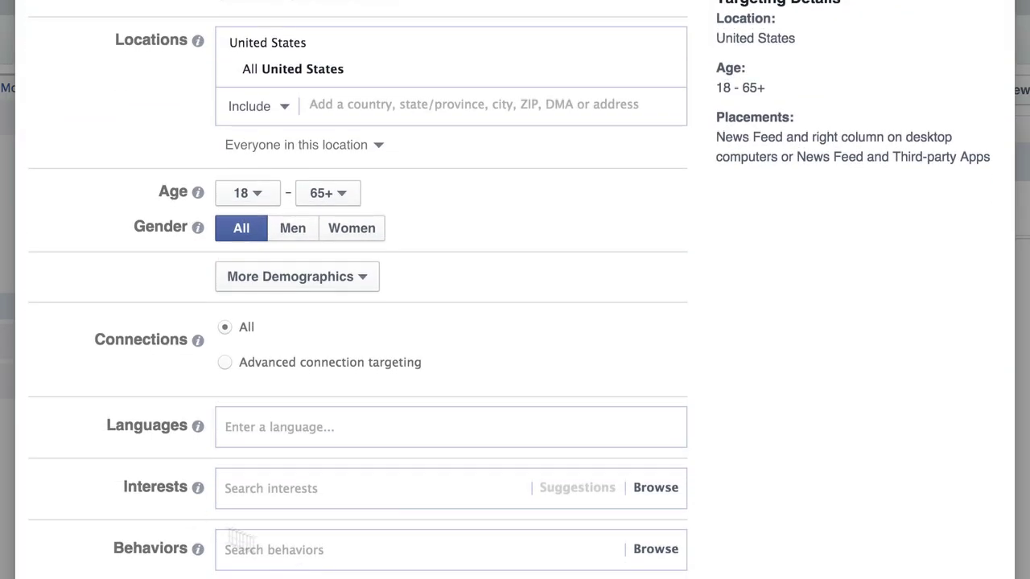
scroll(303, 485, up, 1)
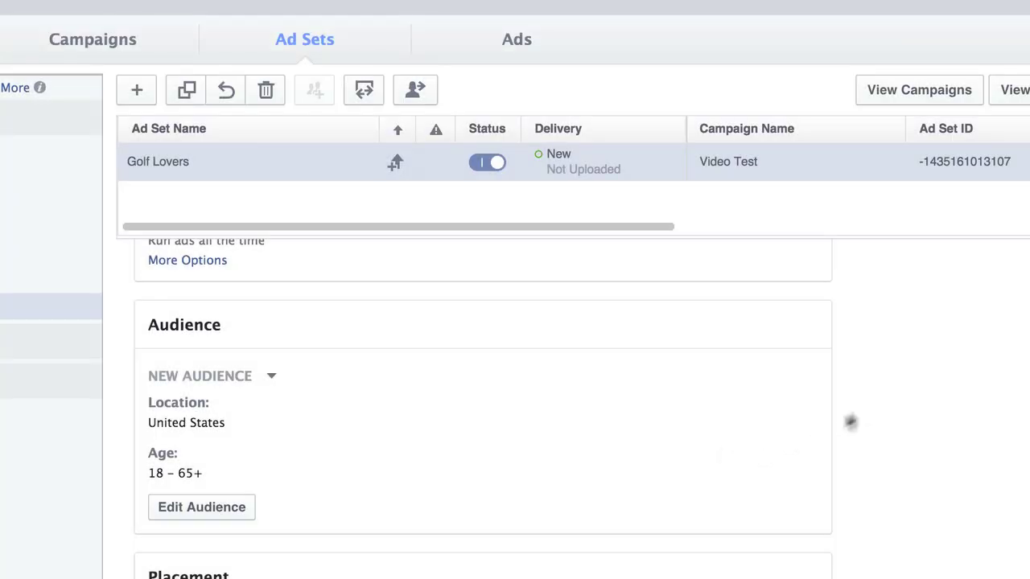
Uncheck the Desktop Right Column placement, keeping only News Feed placements, and enlarge the ad sets table
scroll(861, 406, down, 5)
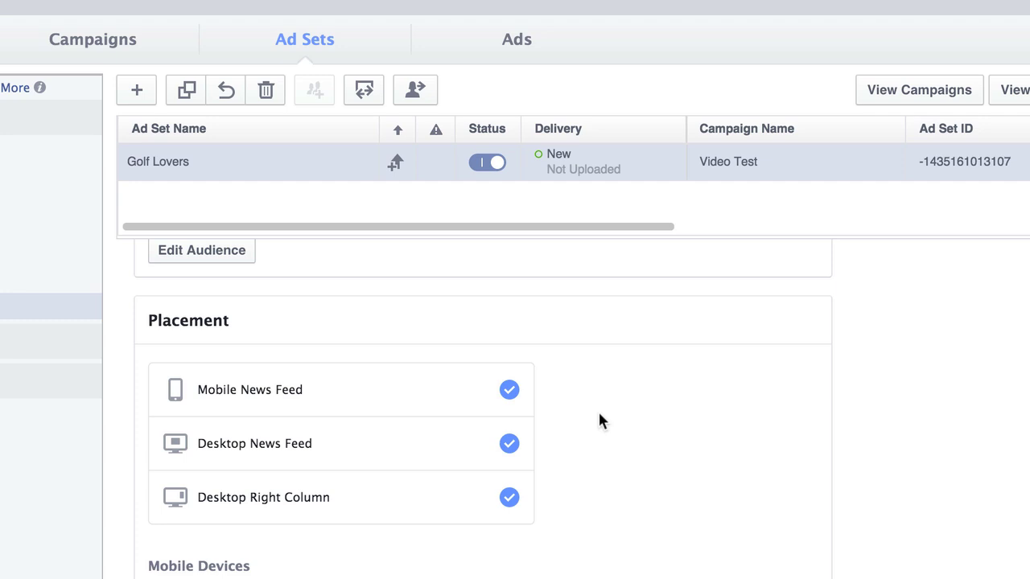
scroll(600, 420, down, 3)
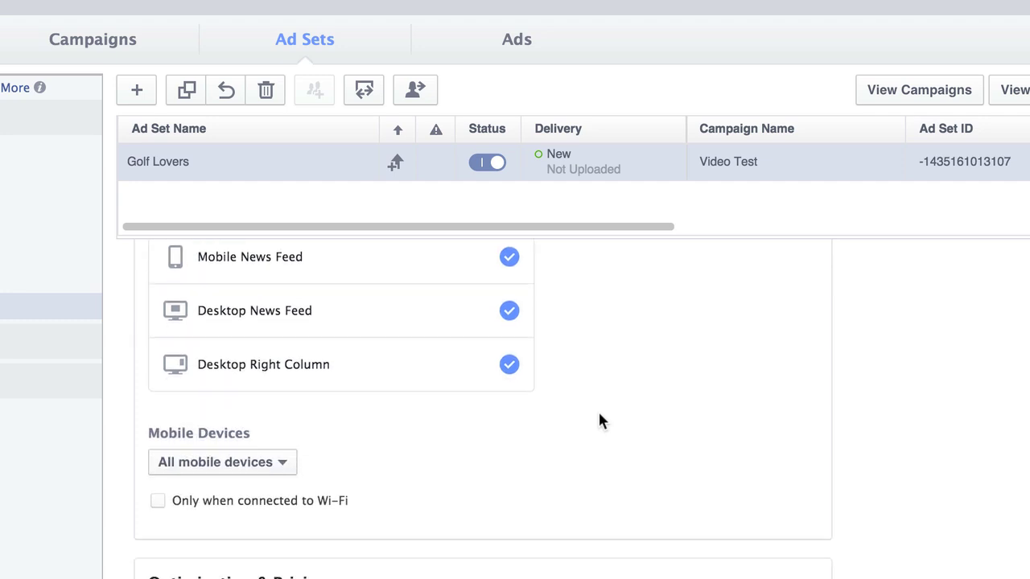
click(509, 367)
scroll(702, 391, down, 6)
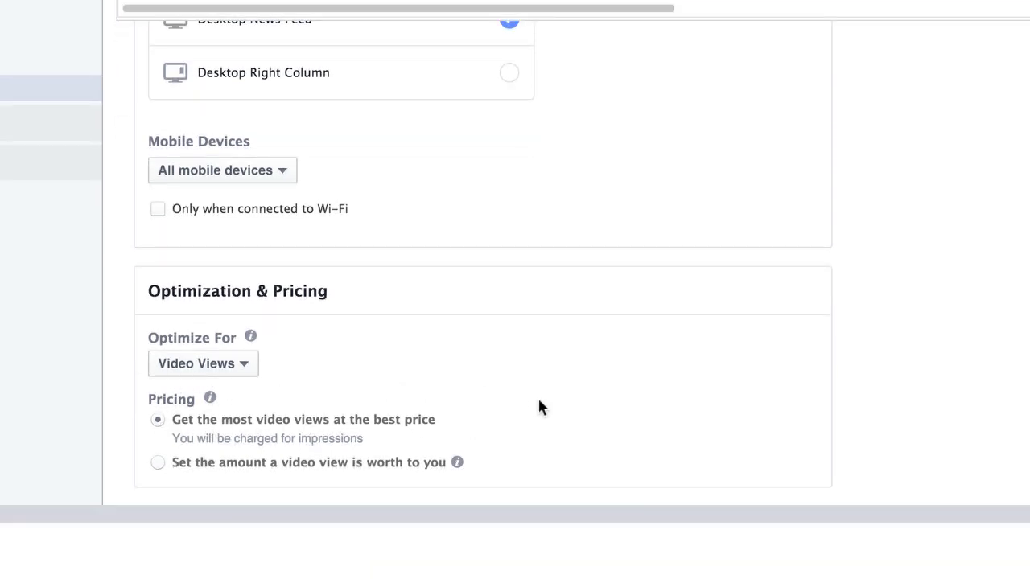
scroll(548, 363, up, 2)
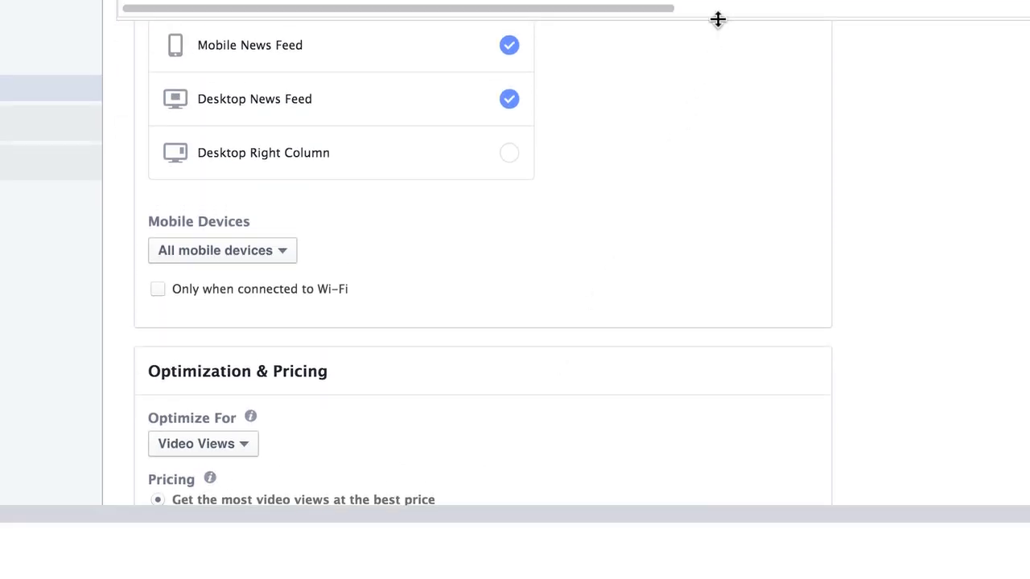
drag(718, 18, 690, 185)
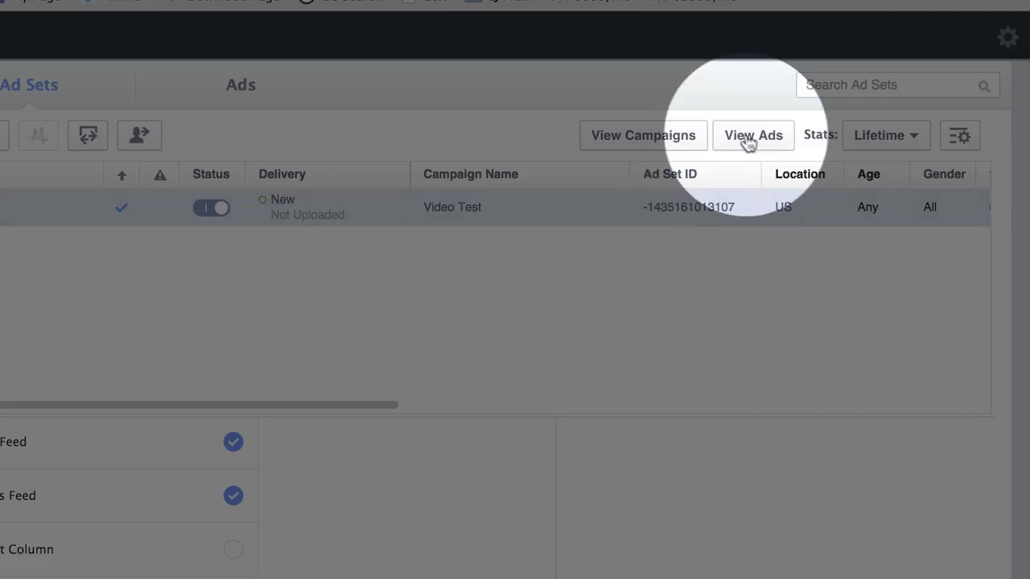
Create a new ad named 'ad 1' in the Golf Lovers ad set
click(749, 137)
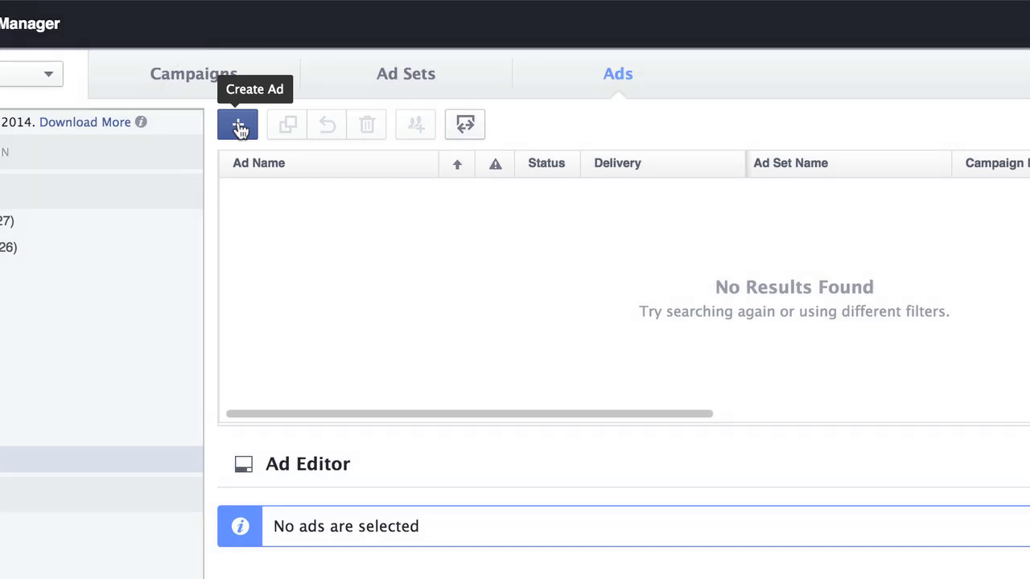
click(239, 127)
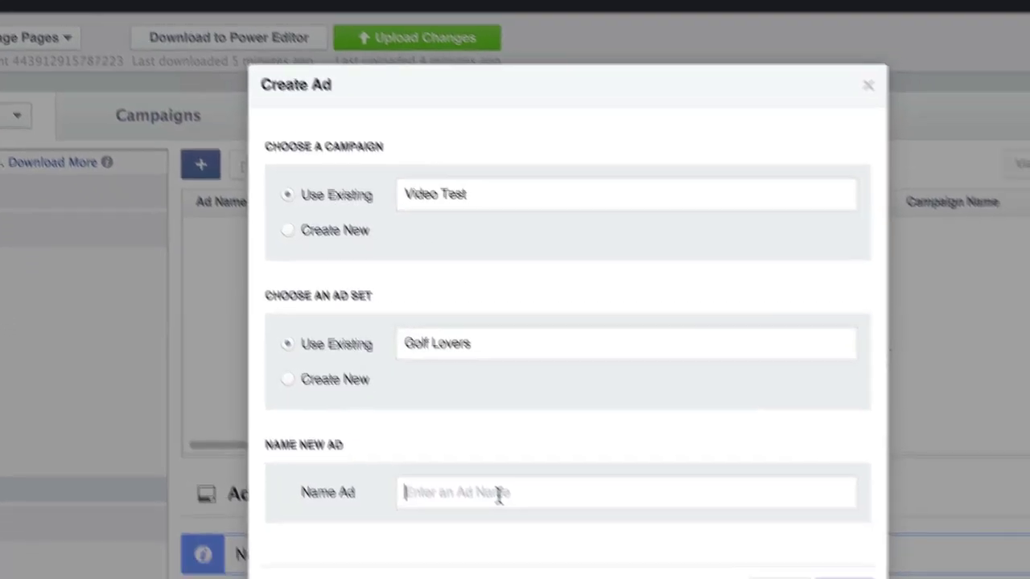
text(ad 1)
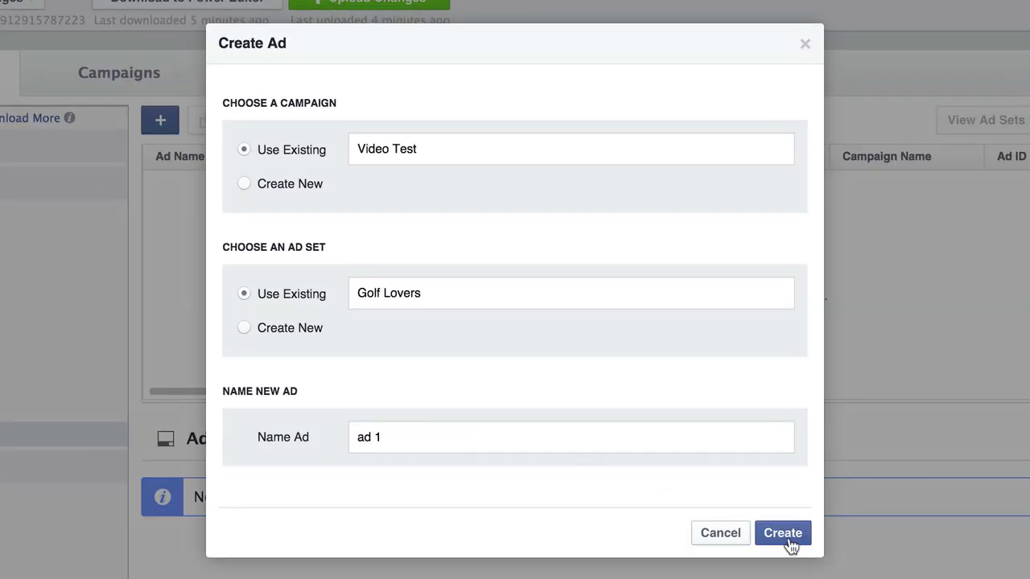
click(782, 533)
Choose the Facebook Page the ad runs from, showing all pages in the list
drag(662, 403, 650, 282)
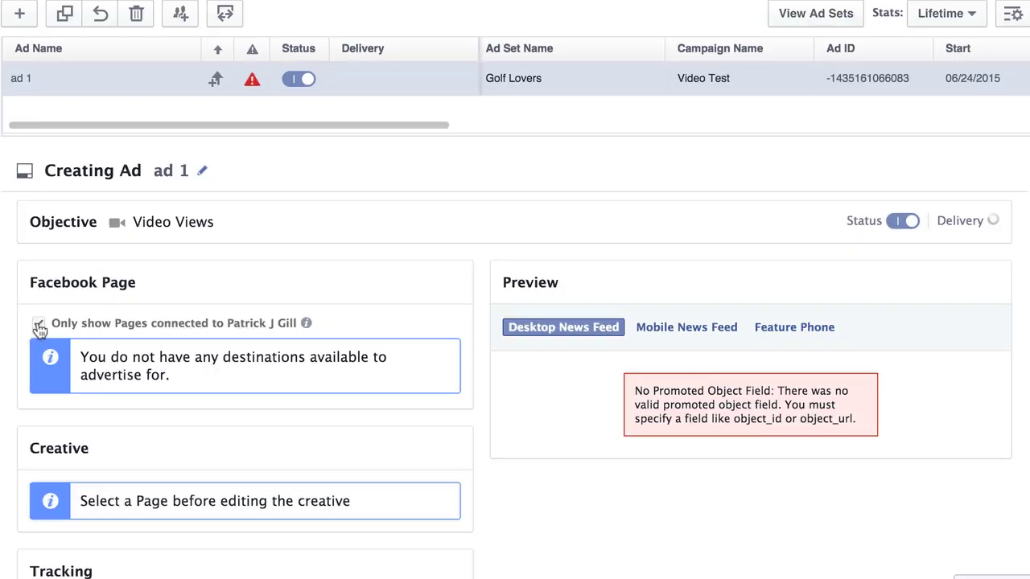
click(179, 441)
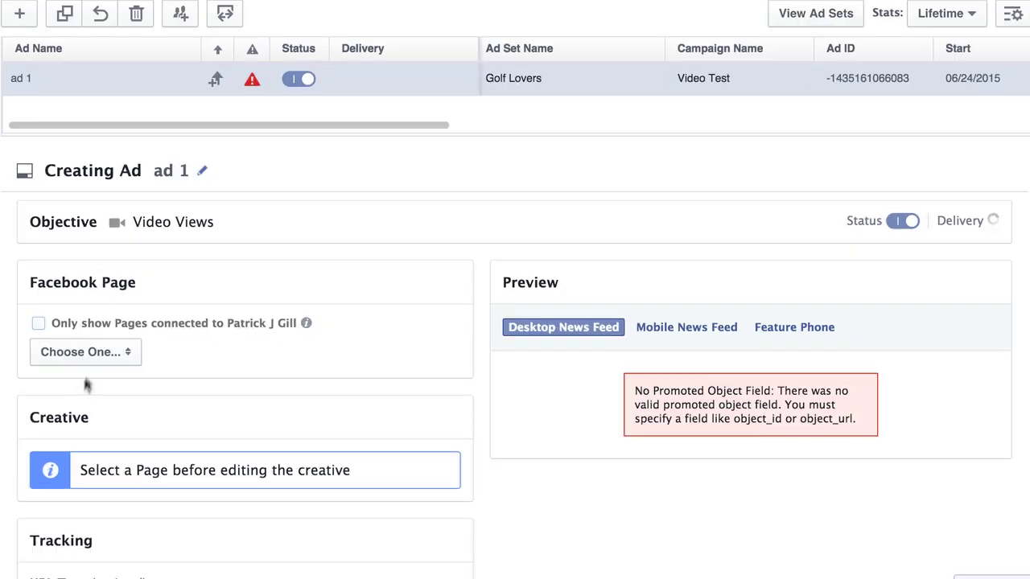
click(91, 354)
click(71, 505)
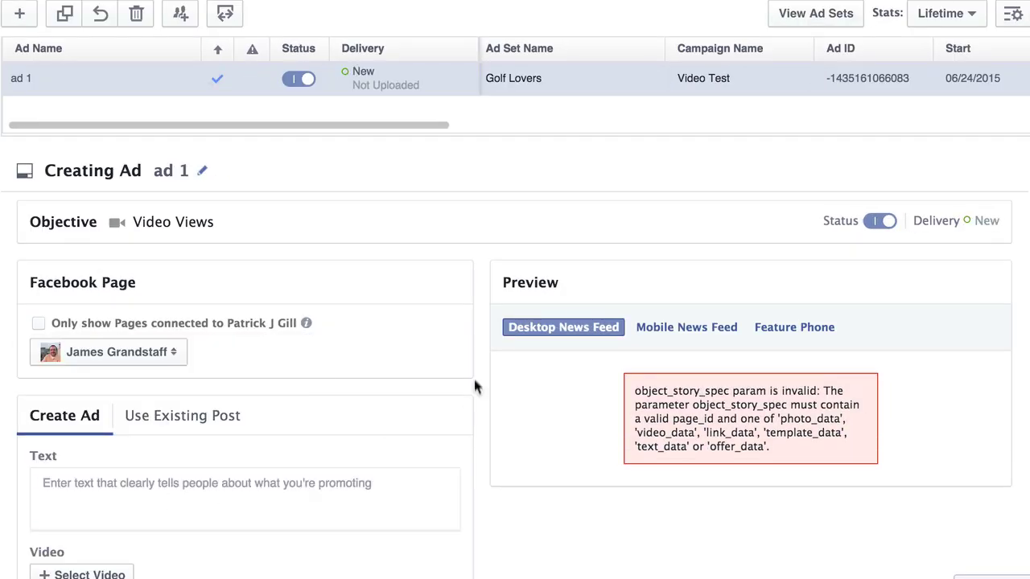
scroll(473, 370, down, 4)
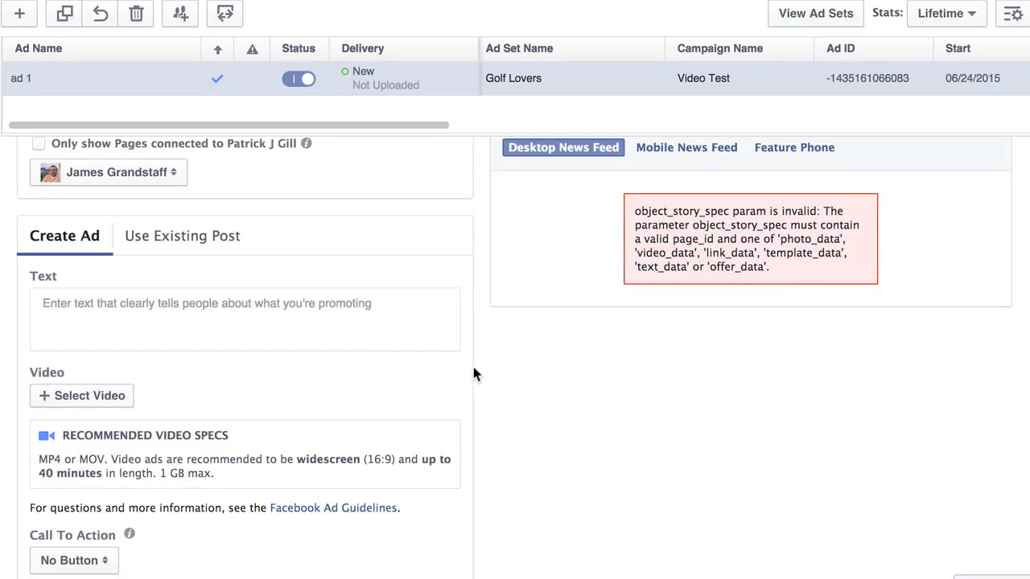
click(127, 322)
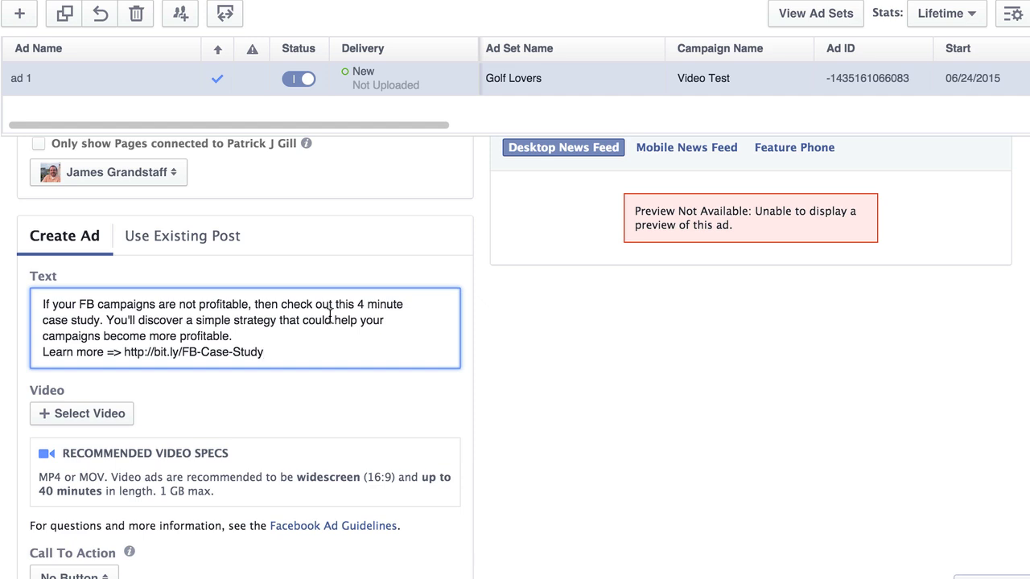
click(42, 351)
key(Return)
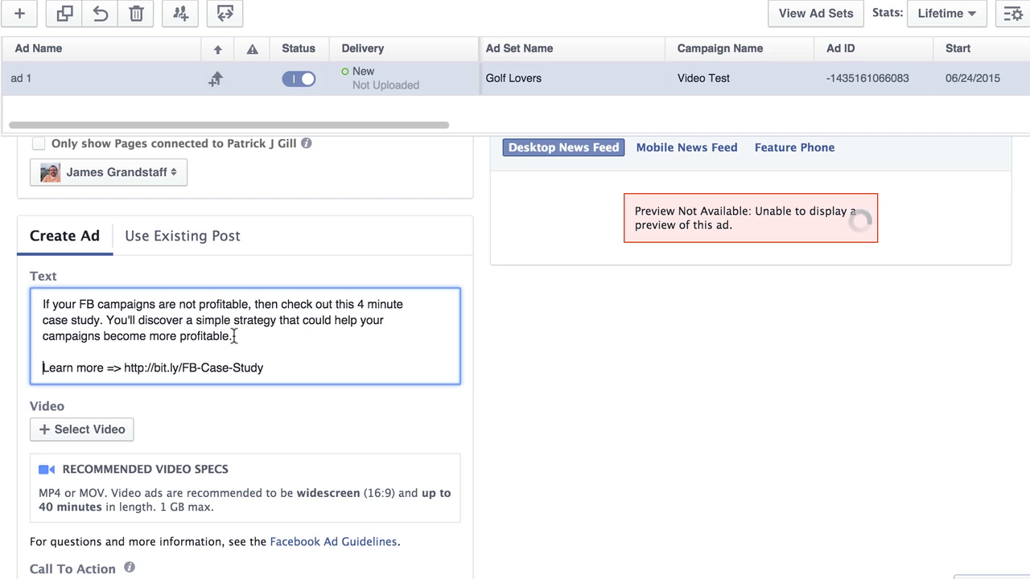
Review the first paragraph, bit.ly link and Learn more line, then open the video library
drag(233, 337, 13, 297)
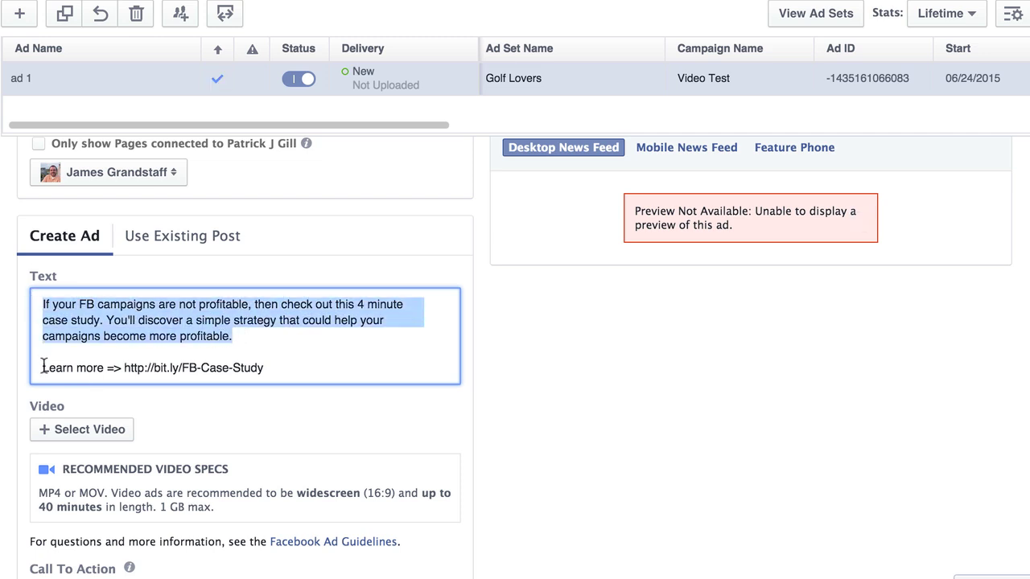
click(124, 368)
drag(127, 367, 271, 368)
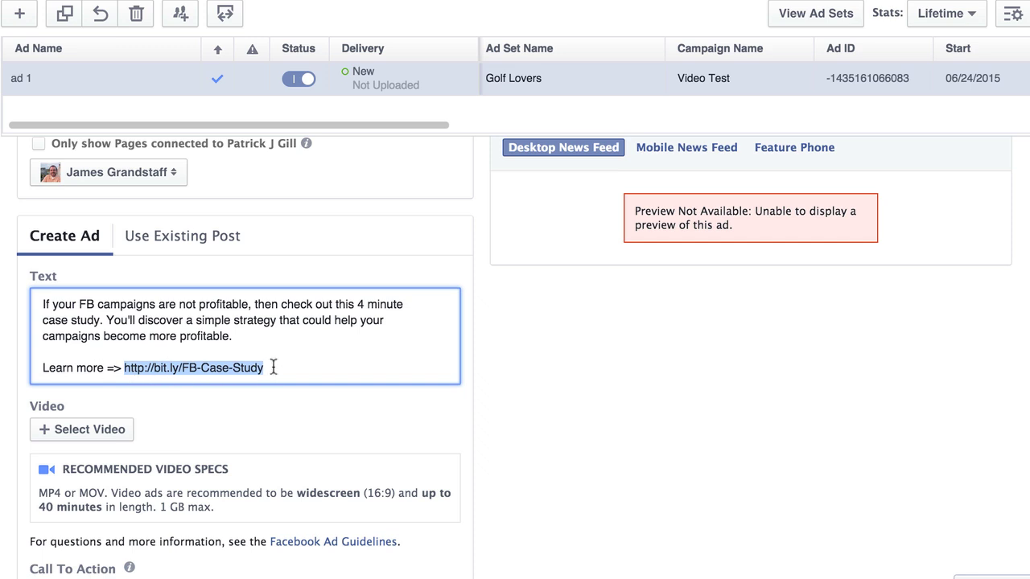
click(274, 367)
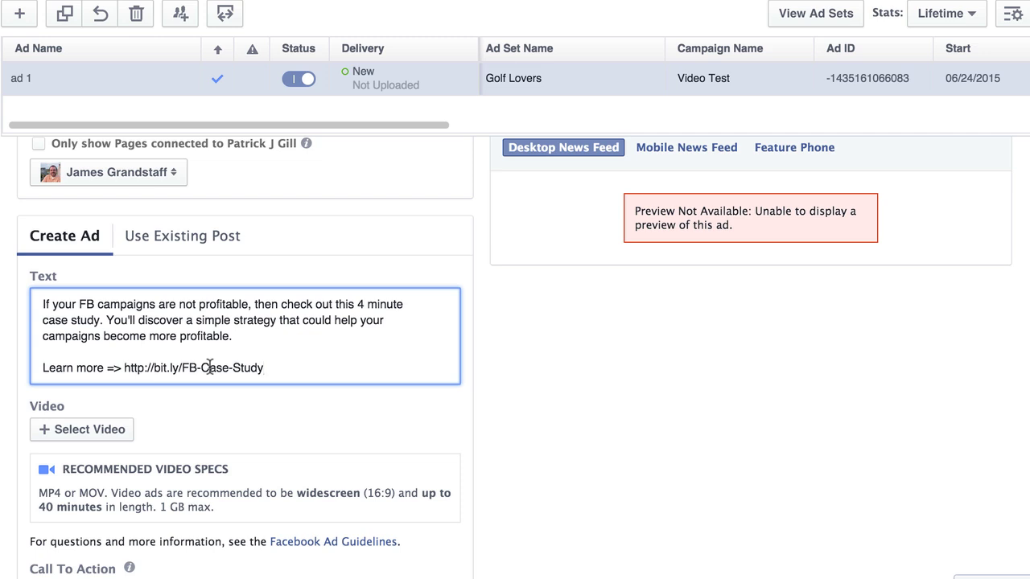
drag(285, 367, 36, 370)
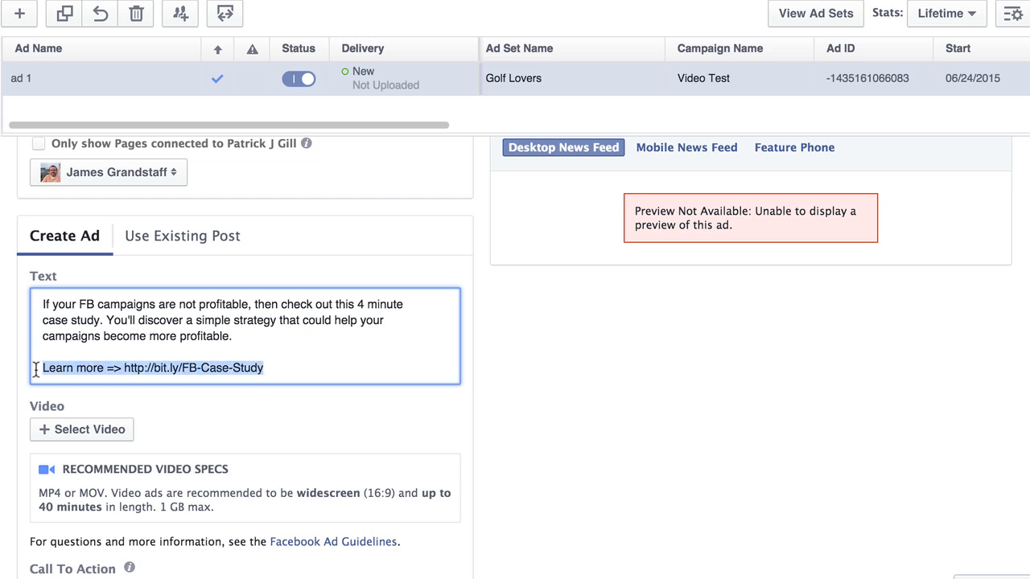
click(301, 396)
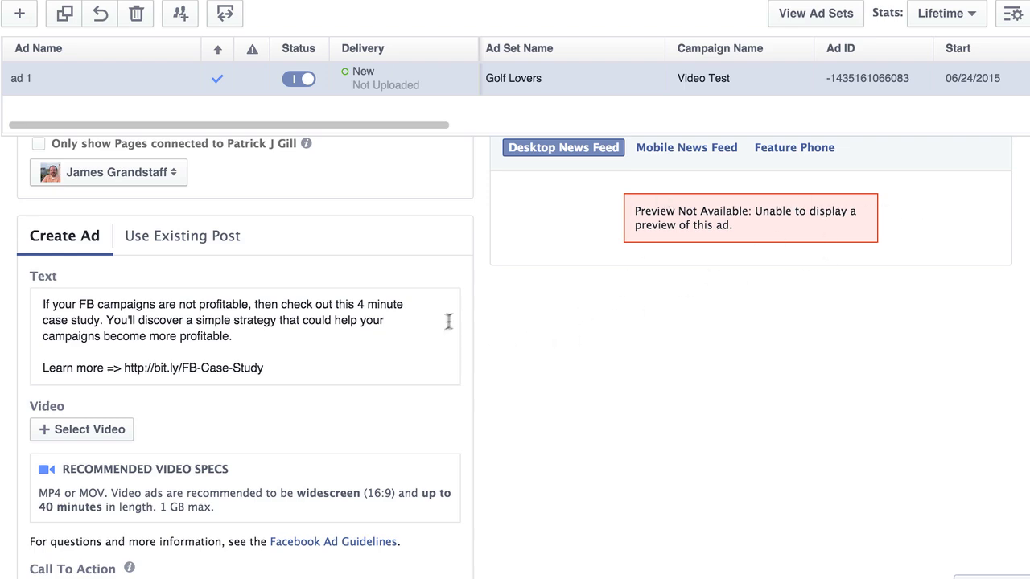
scroll(448, 322, down, 5)
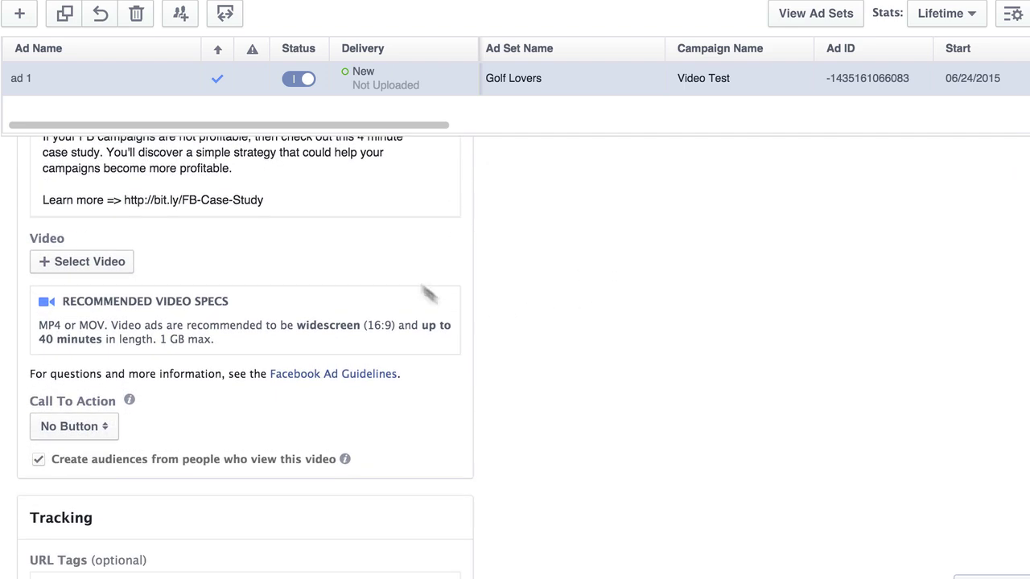
click(86, 268)
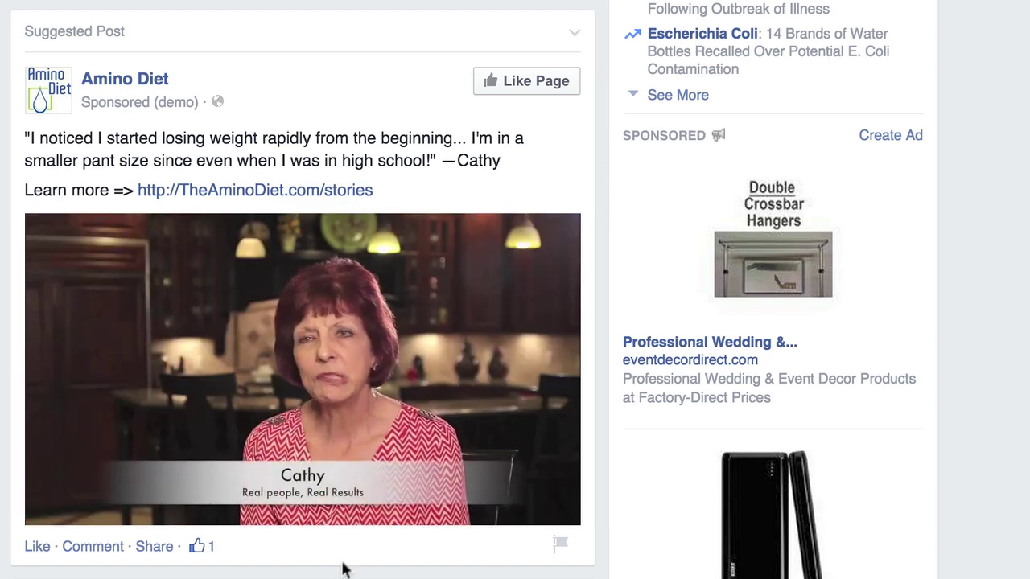
Watch the sponsored Amino Diet example video with sound, reloading the feed and pausing it
click(409, 384)
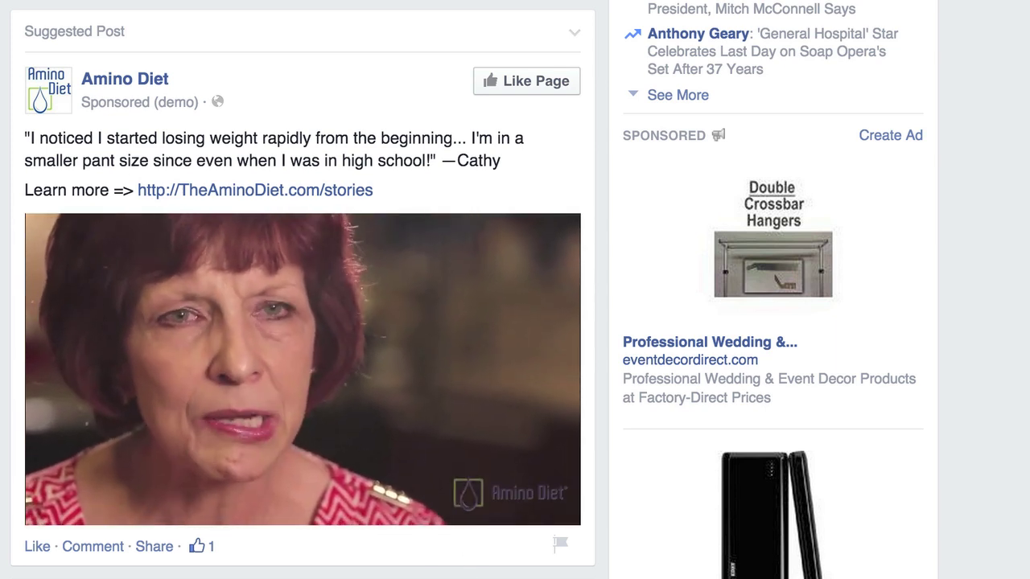
key(F5)
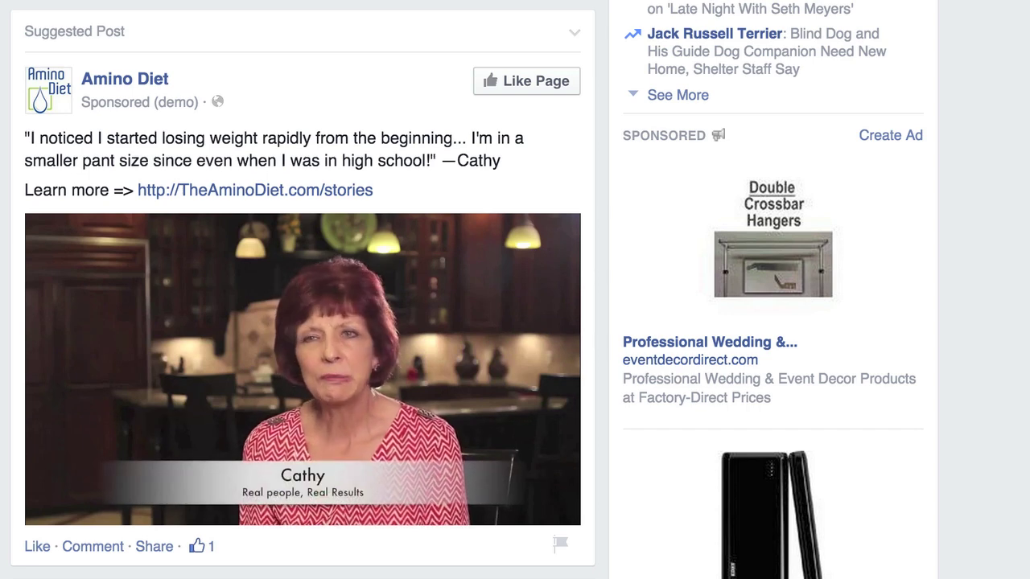
mouse_move(357, 373)
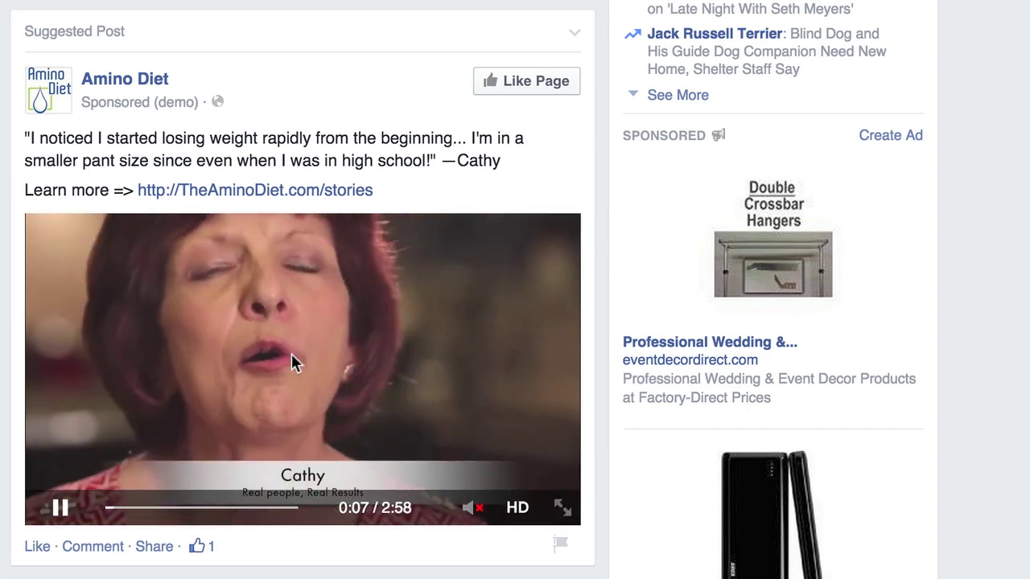
click(291, 354)
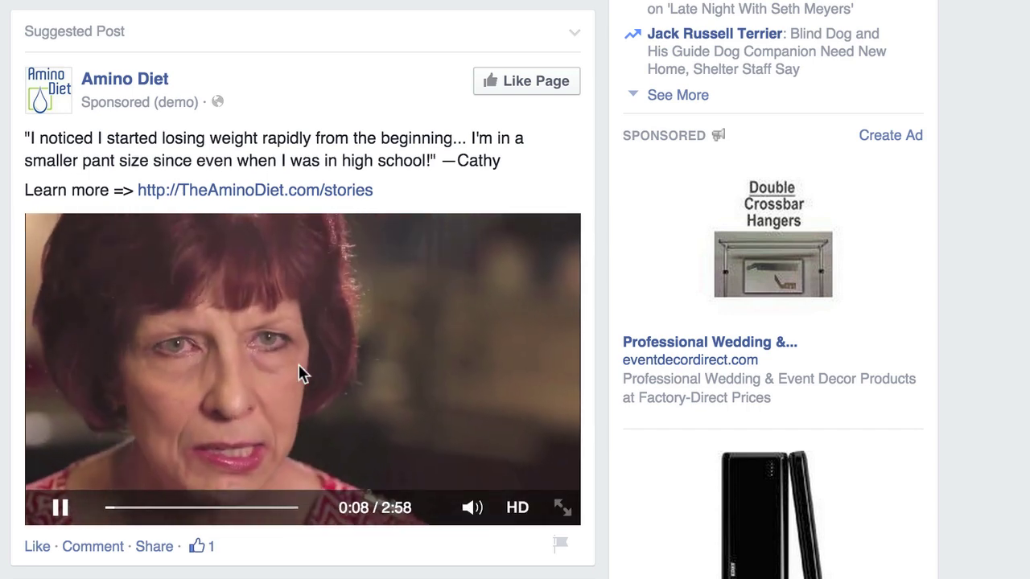
click(61, 511)
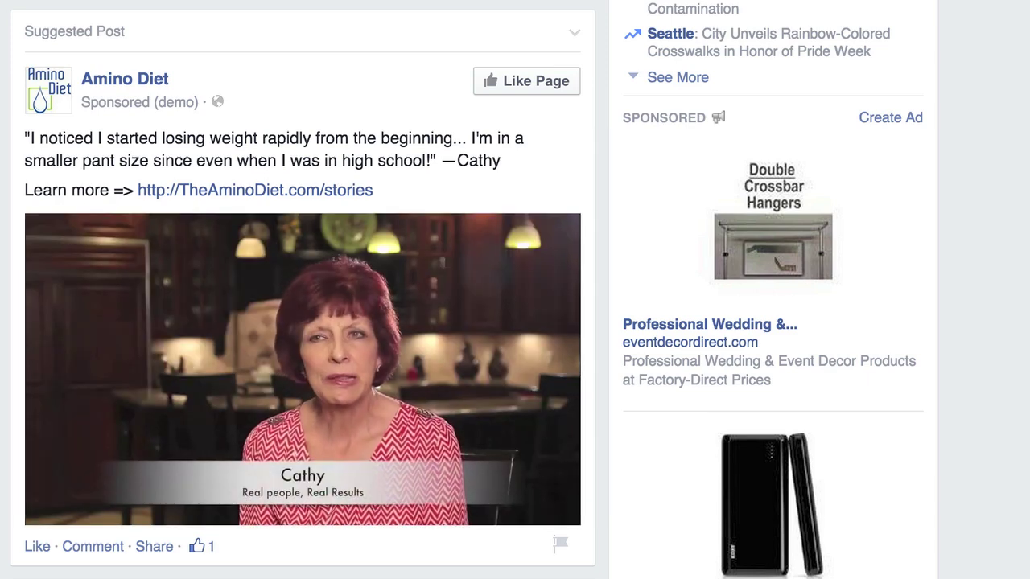
click(60, 506)
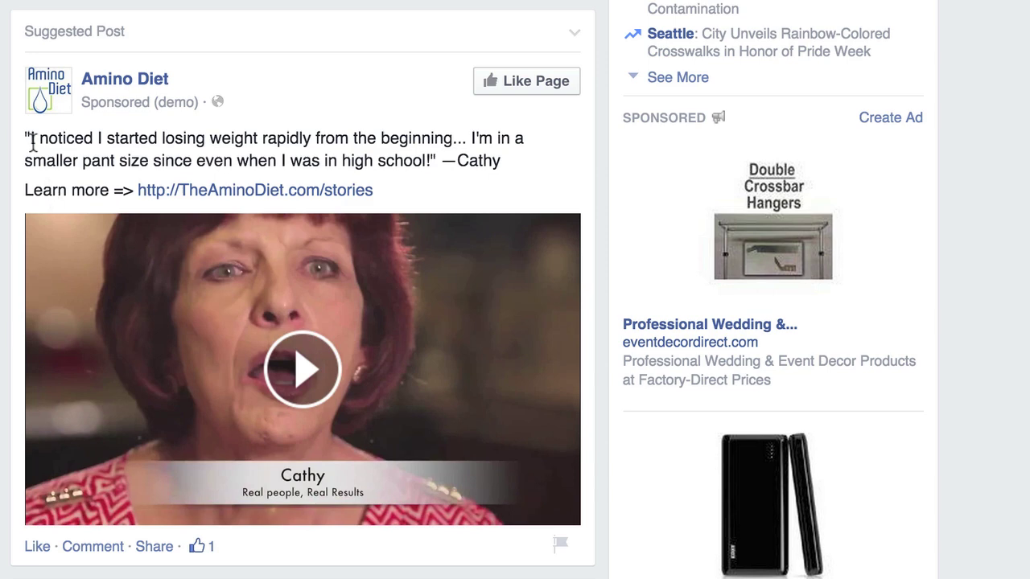
click(303, 370)
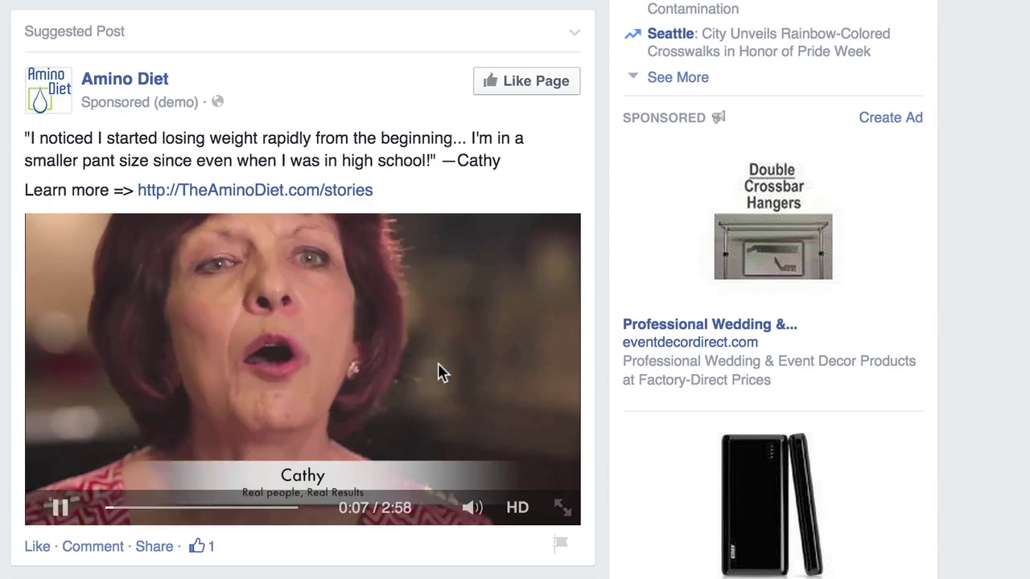
click(439, 364)
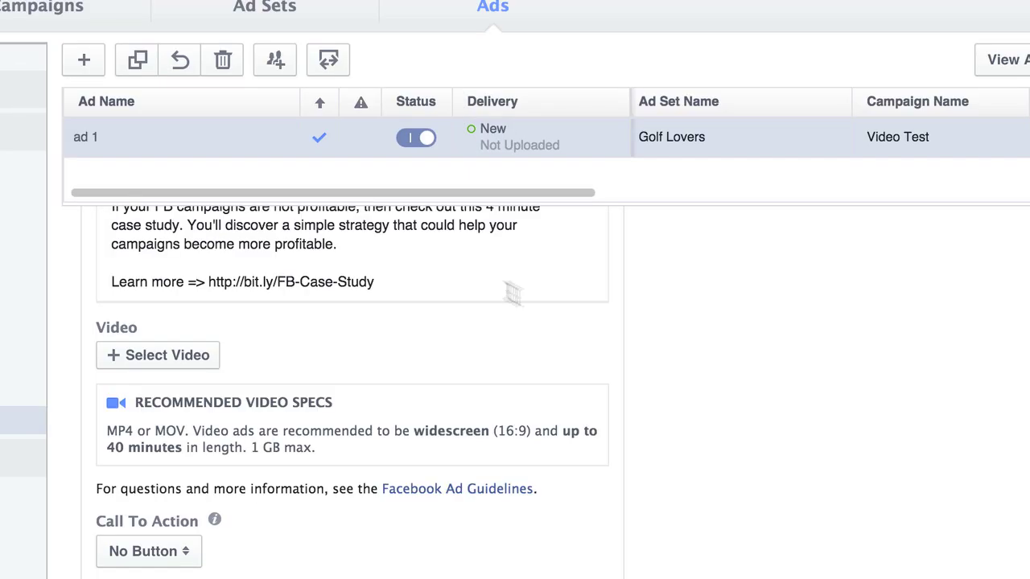
Attach retargeting-results.mp4 from the video library to ad 1
scroll(402, 519, up, 3)
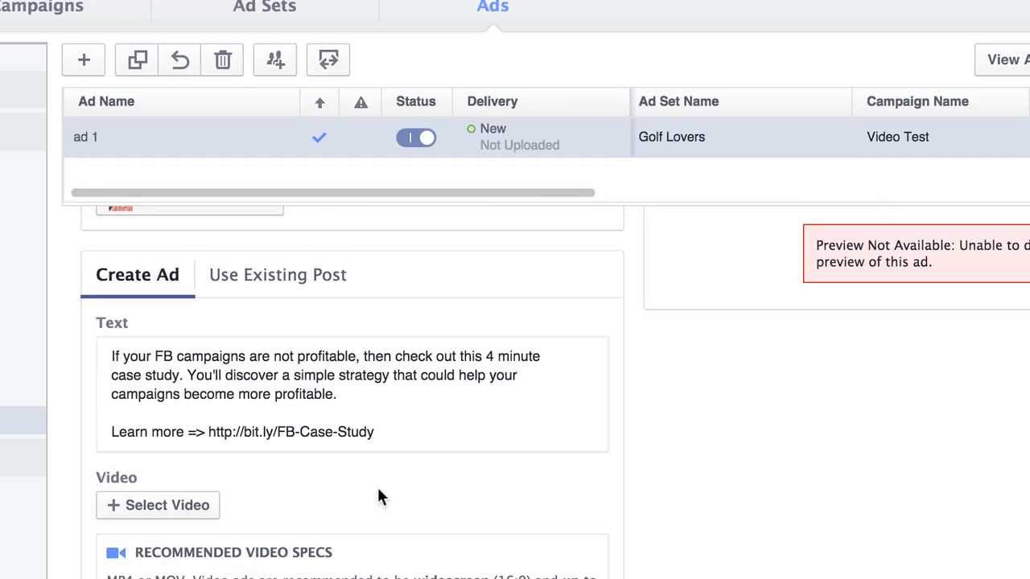
click(161, 505)
click(460, 113)
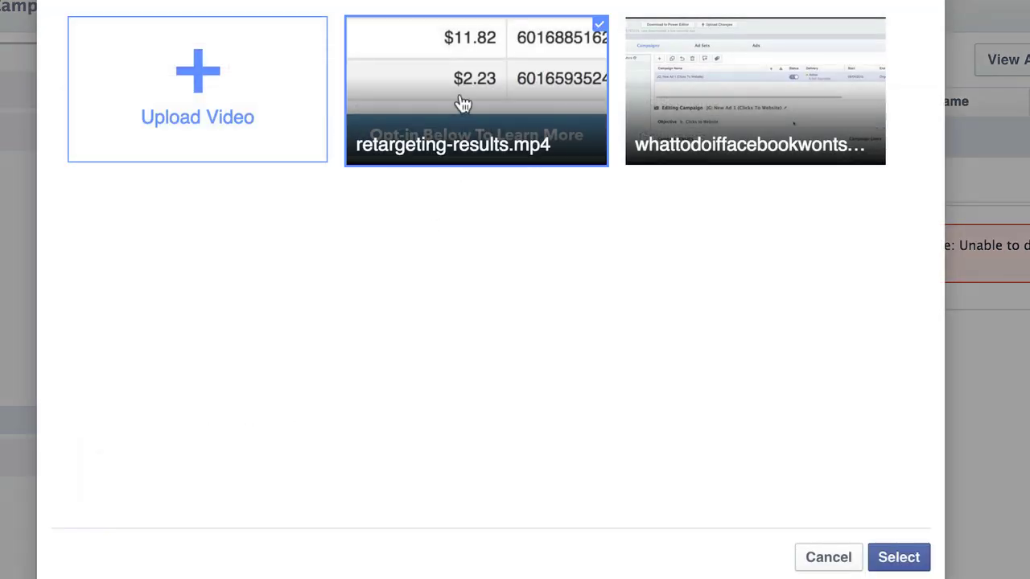
click(885, 557)
Browse the video thumbnails and pick the first frame as the ad's preview thumbnail
scroll(702, 569, down, 4)
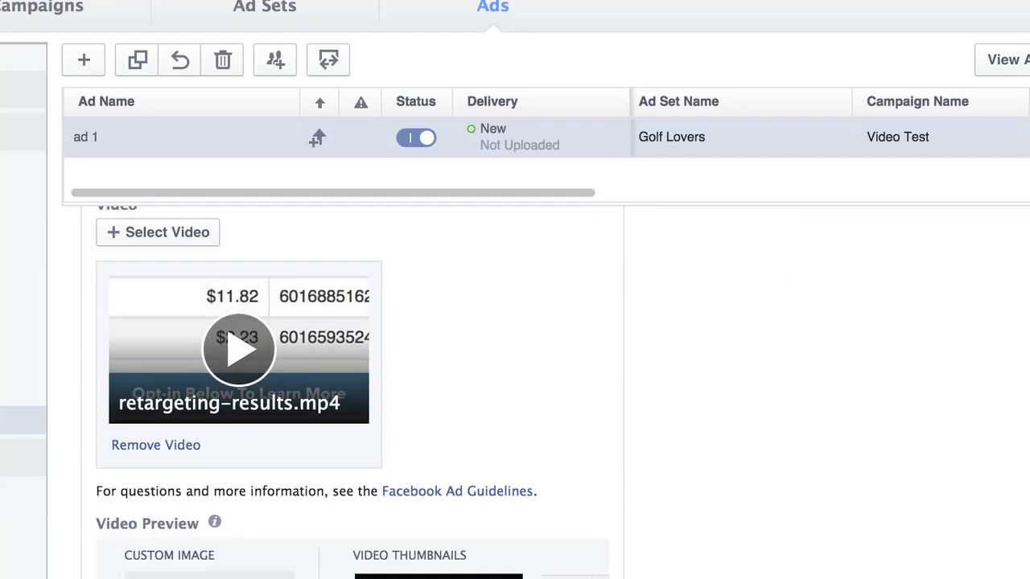
click(211, 573)
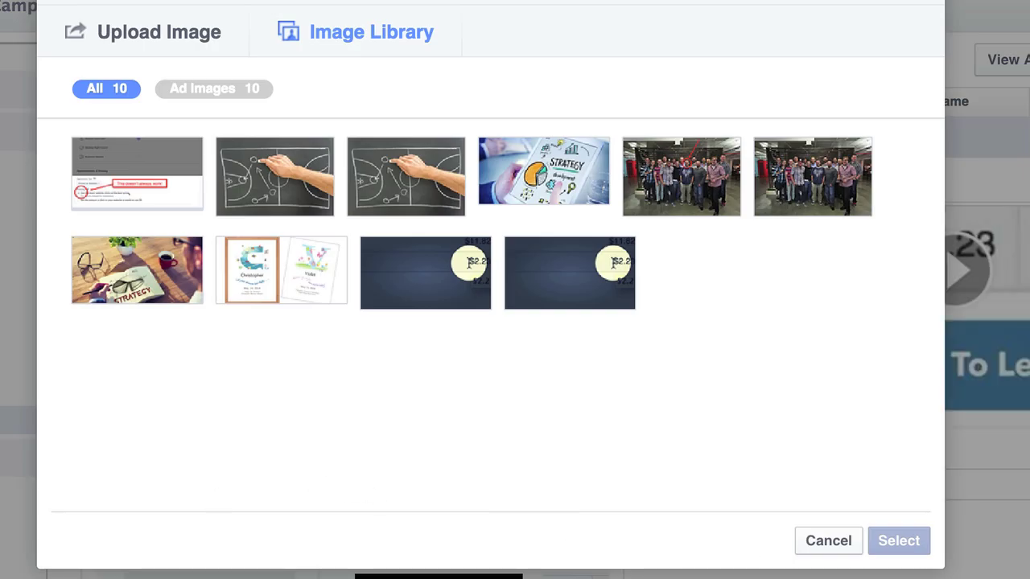
click(832, 547)
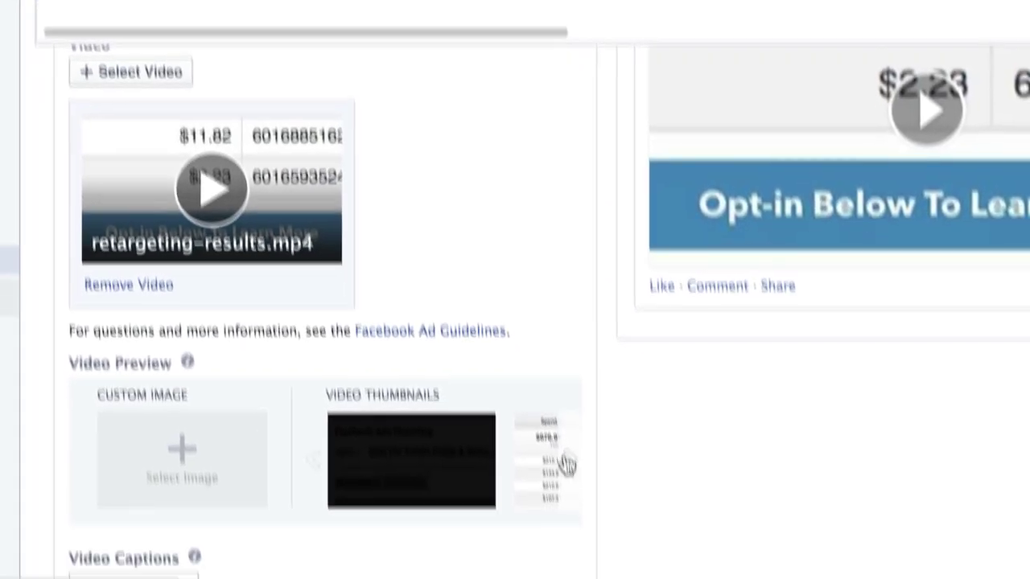
click(562, 439)
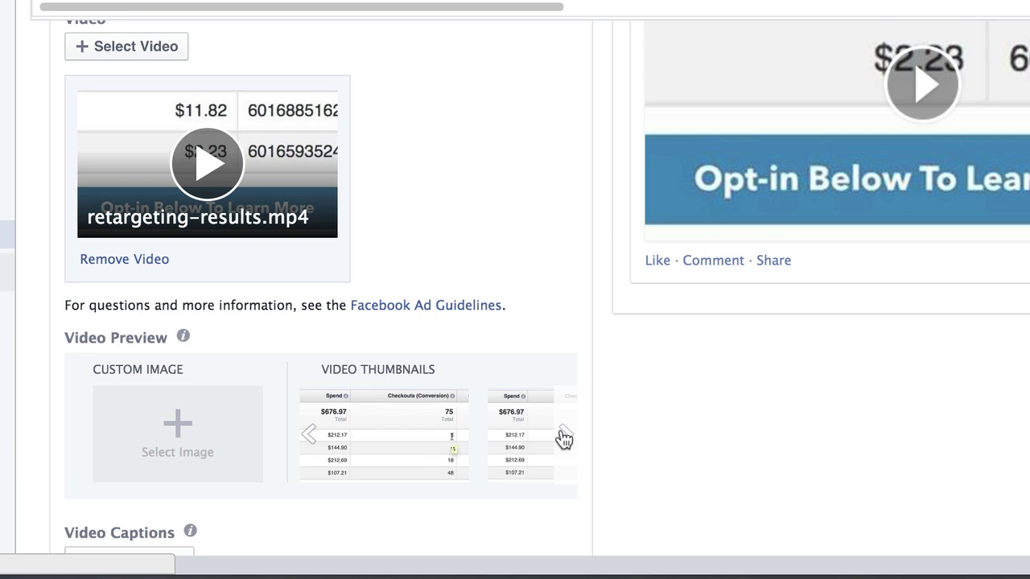
click(564, 439)
click(565, 438)
click(564, 438)
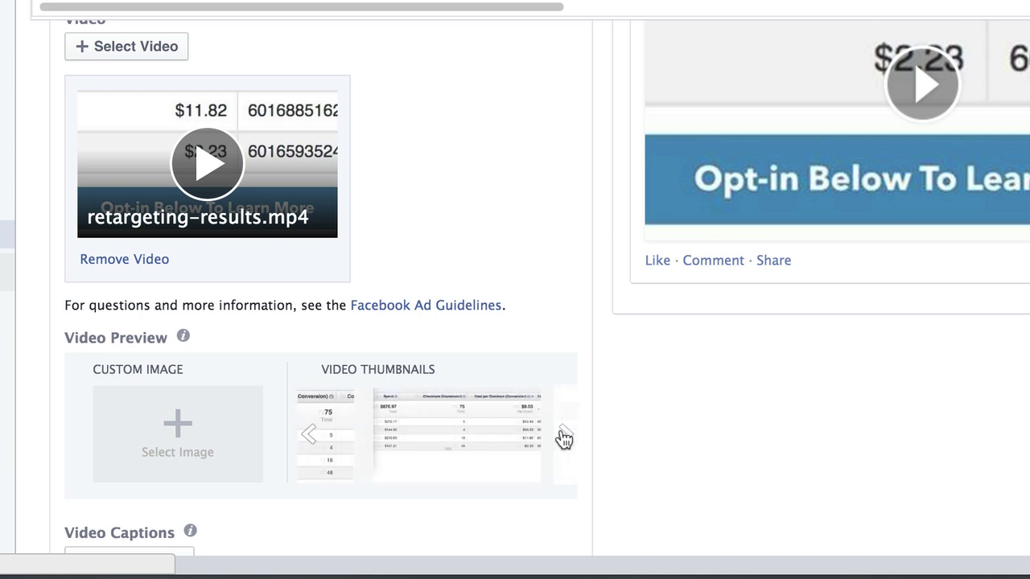
click(564, 438)
click(564, 438)
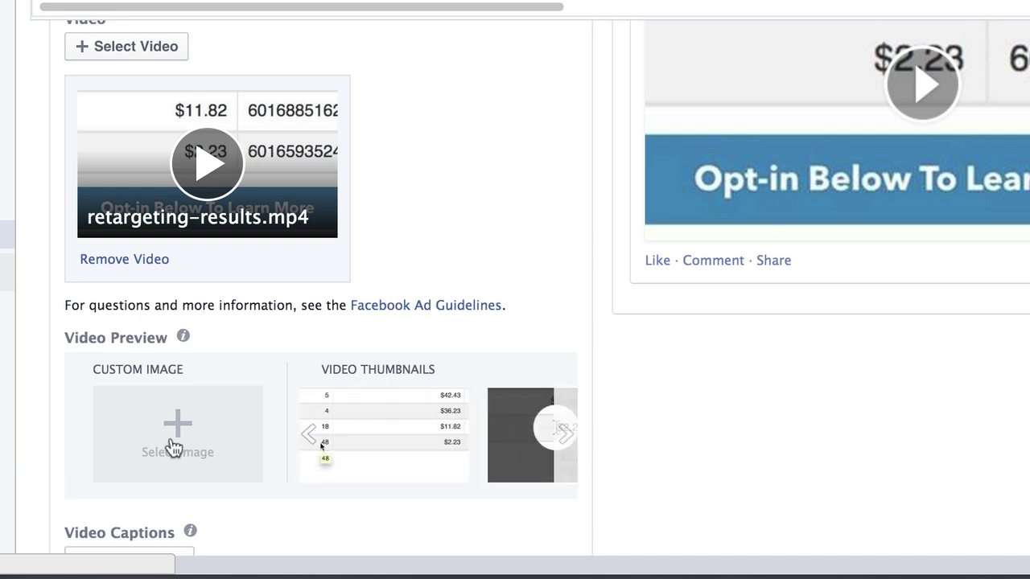
click(561, 437)
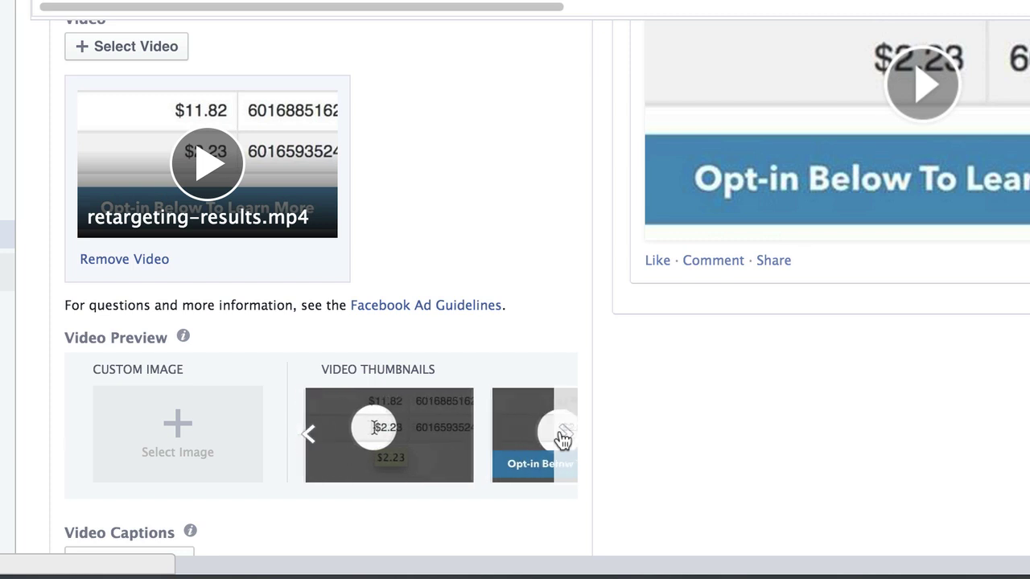
click(402, 450)
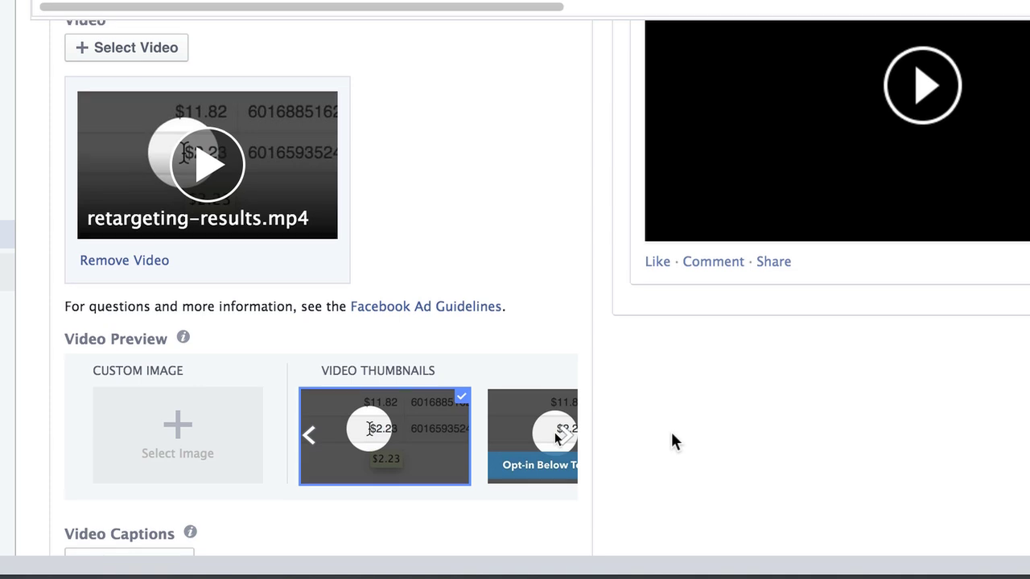
Set ad 1's call to action to Learn More
scroll(671, 439, up, 3)
scroll(675, 445, down, 1)
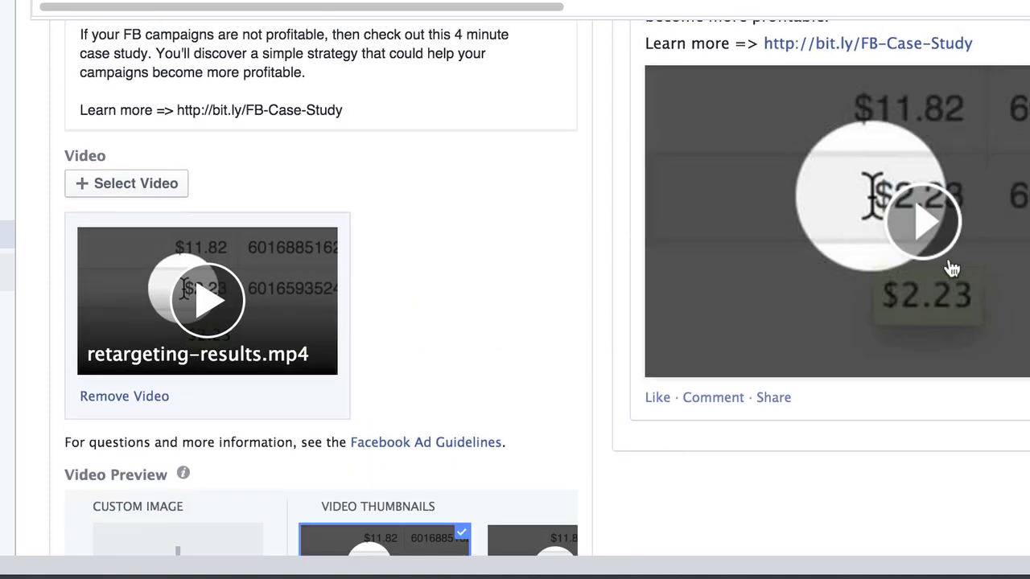
scroll(518, 306, down, 5)
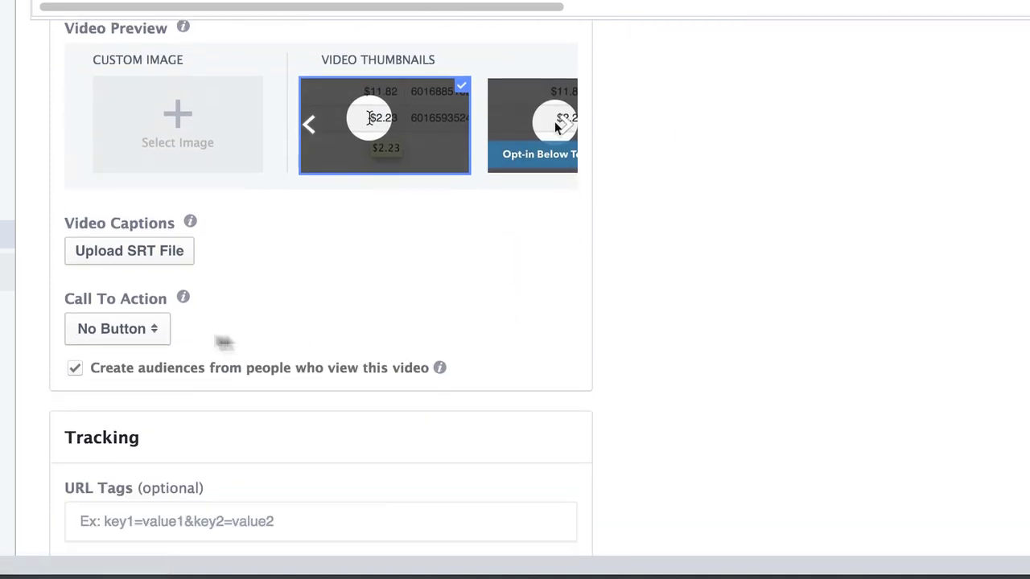
click(113, 331)
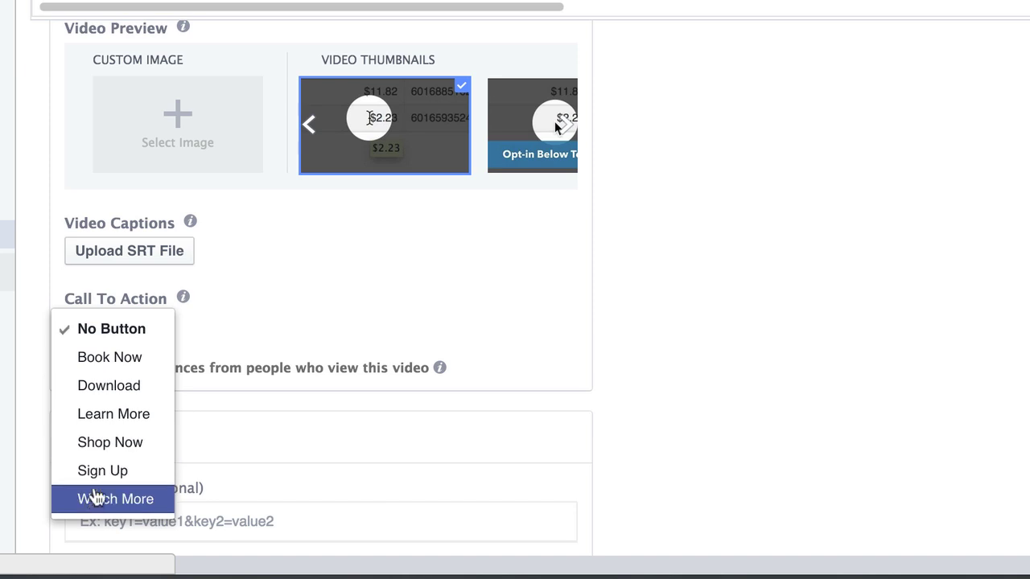
click(104, 414)
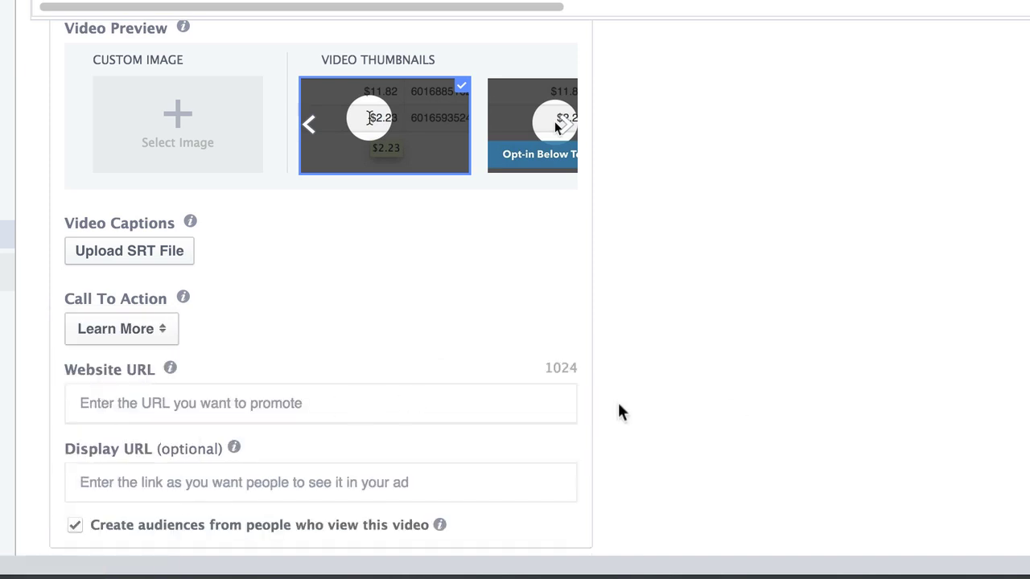
Leave the Website URL and Display URL fields blank
scroll(618, 402, down, 2)
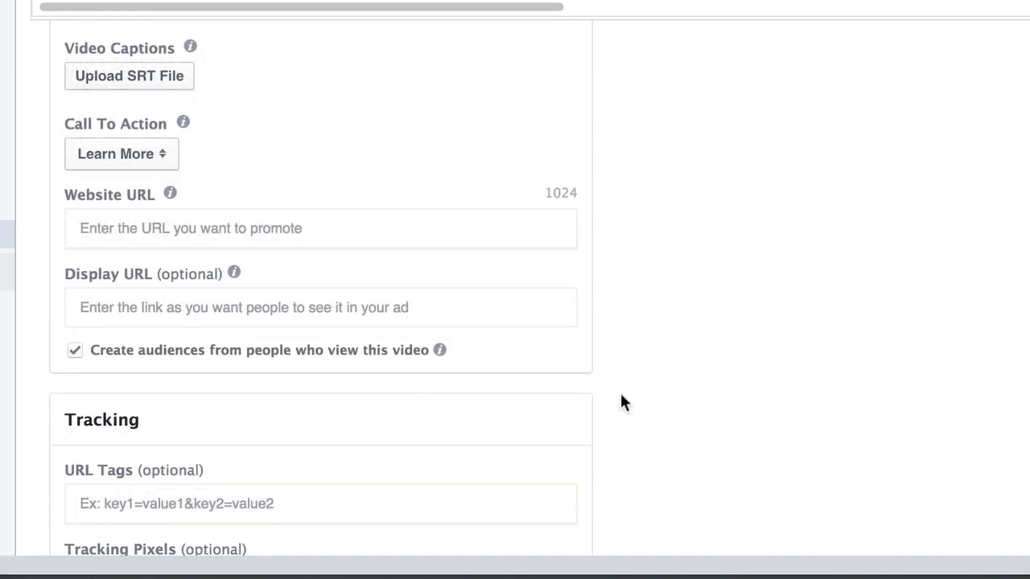
click(152, 225)
click(25, 256)
scroll(32, 290, down, 1)
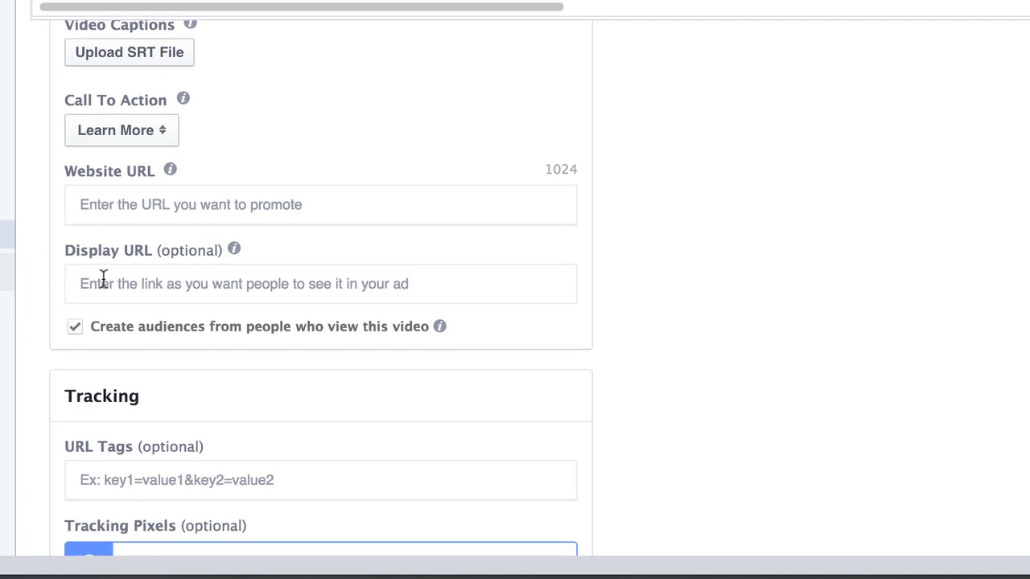
click(104, 280)
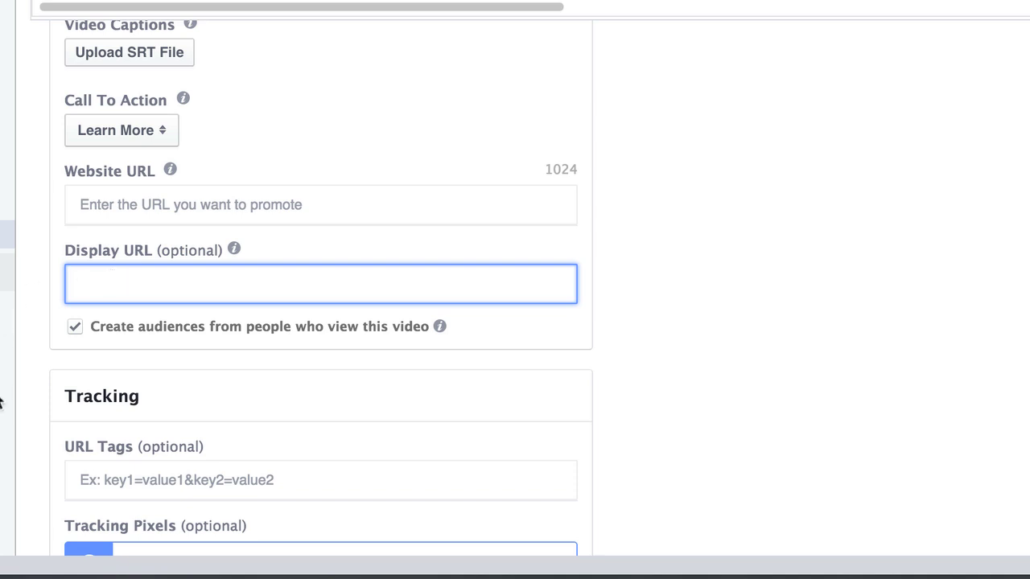
click(37, 391)
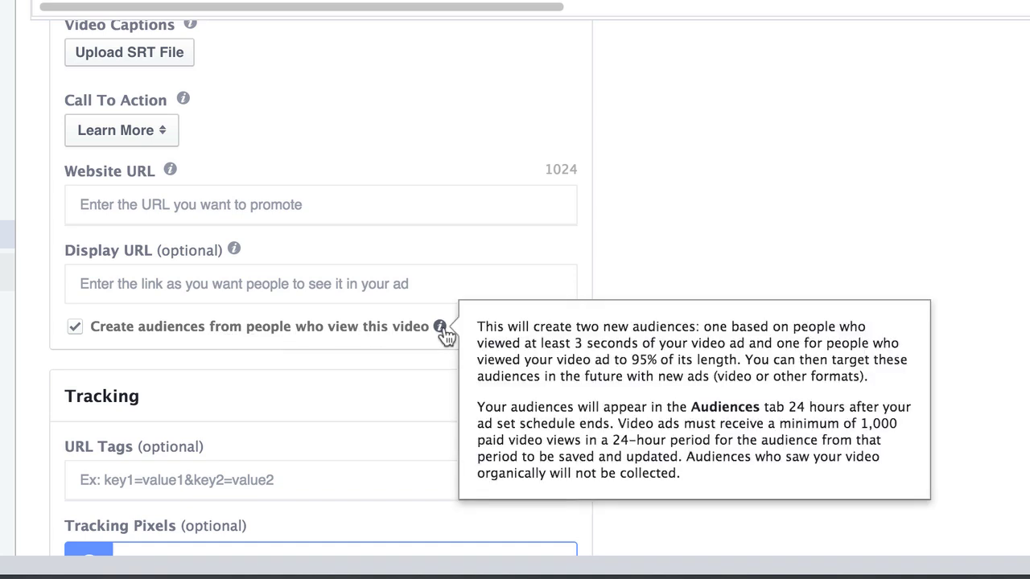
Close the ad preview and view the Completed and Viewed video engagement audiences in Audiences
mouse_move(442, 329)
scroll(421, 80, up, 5)
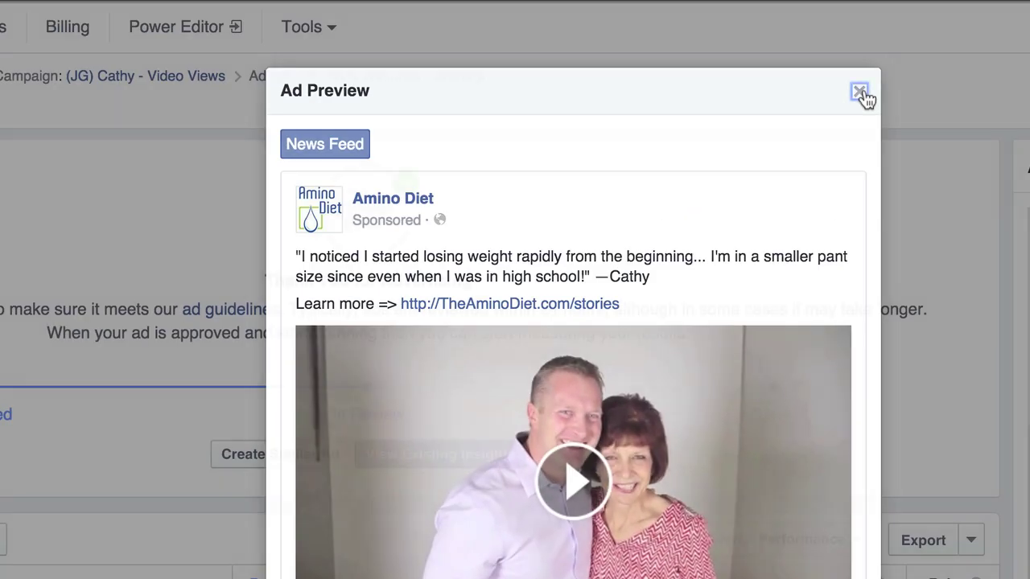
click(857, 93)
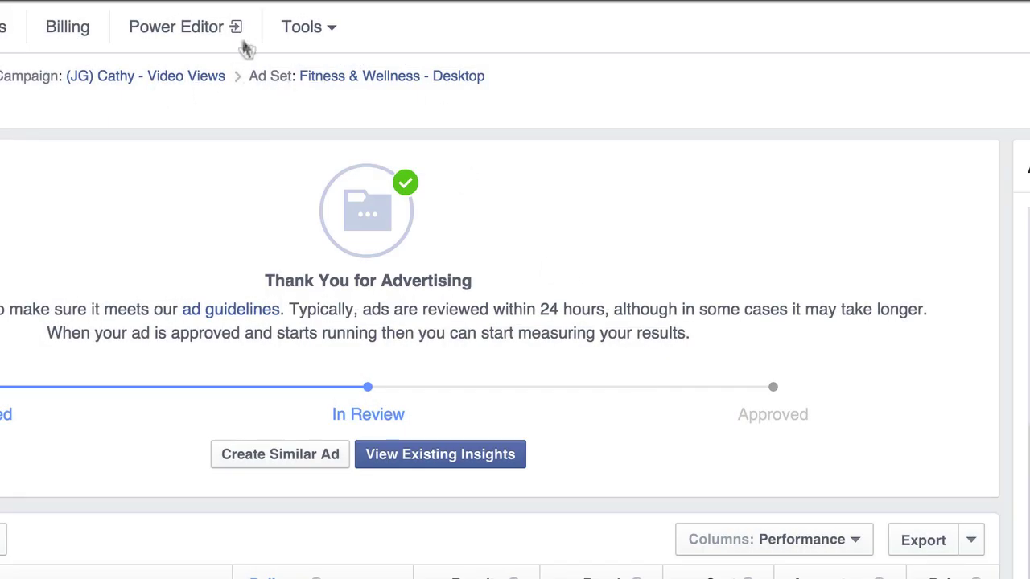
click(293, 33)
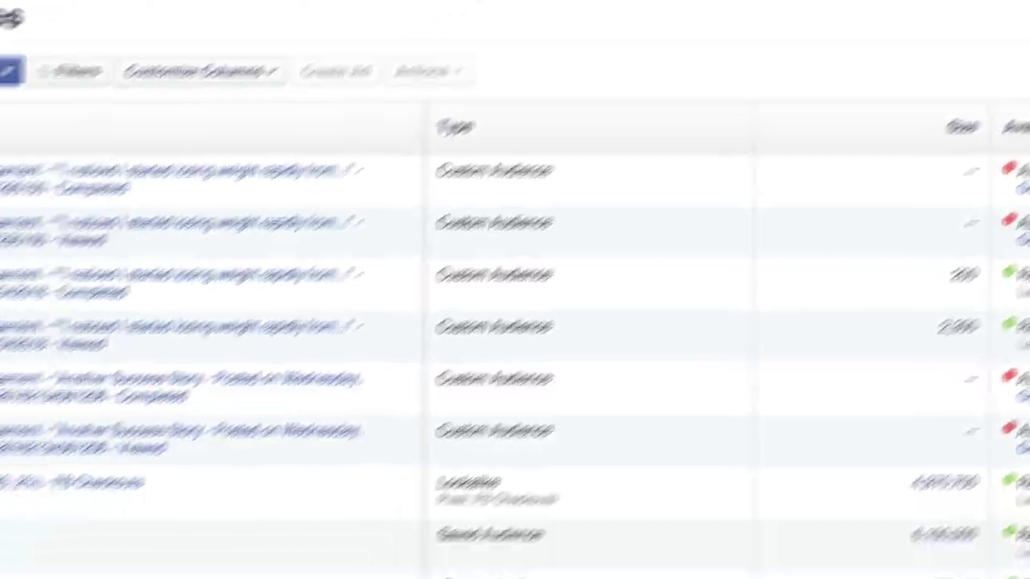
mouse_move(120, 388)
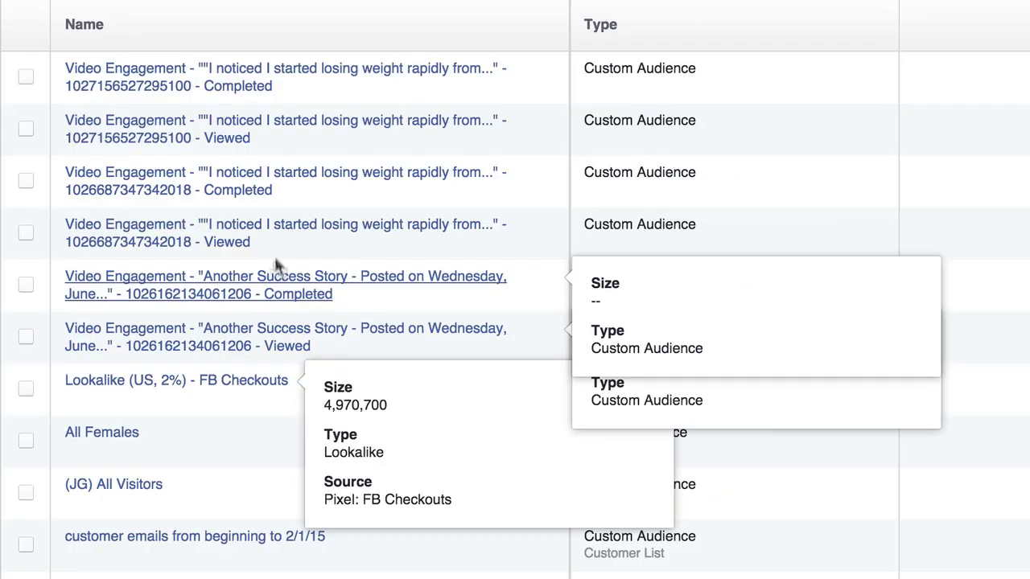
mouse_move(257, 199)
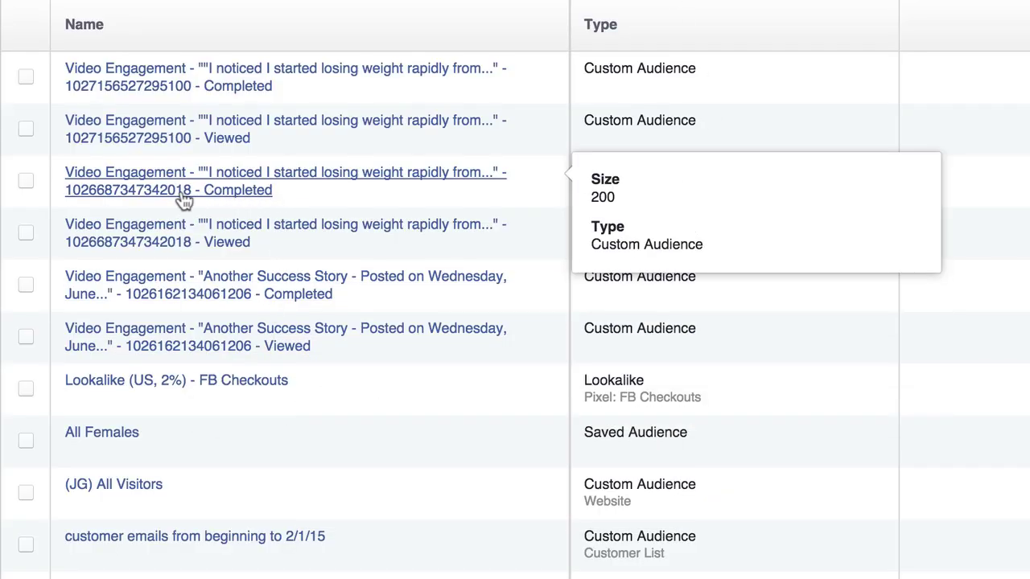
mouse_move(167, 255)
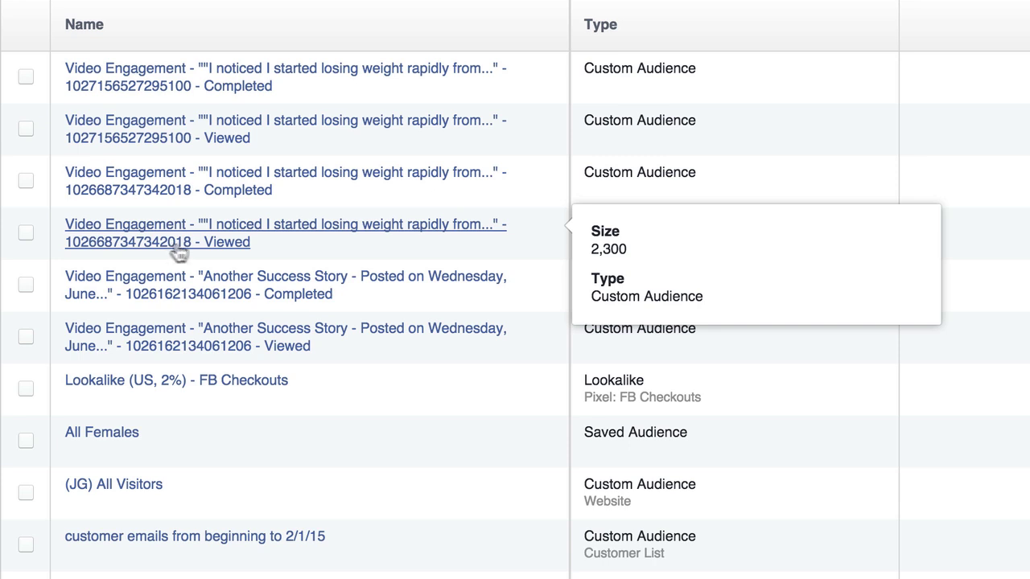
mouse_move(237, 245)
mouse_move(306, 170)
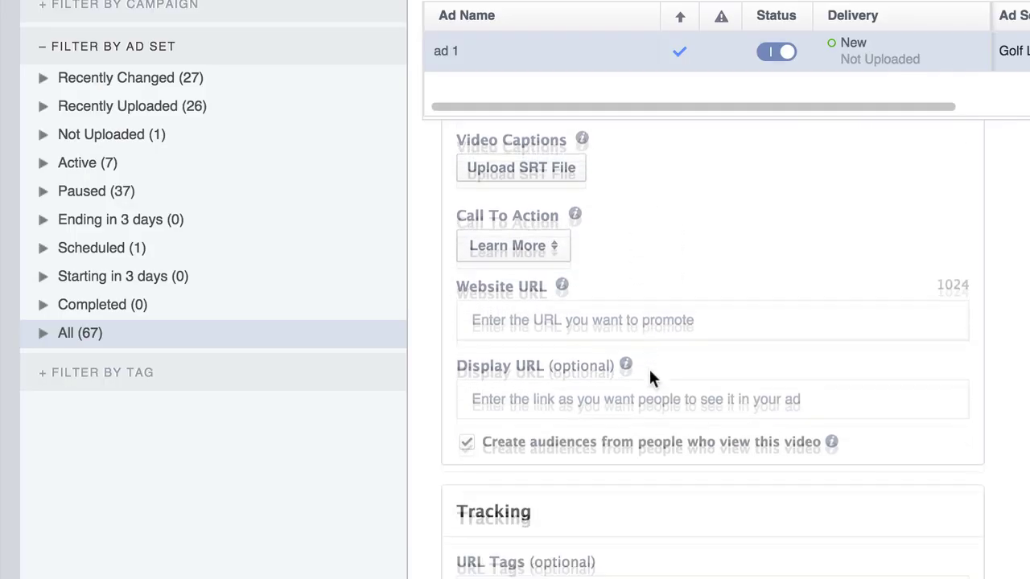
scroll(649, 367, down, 5)
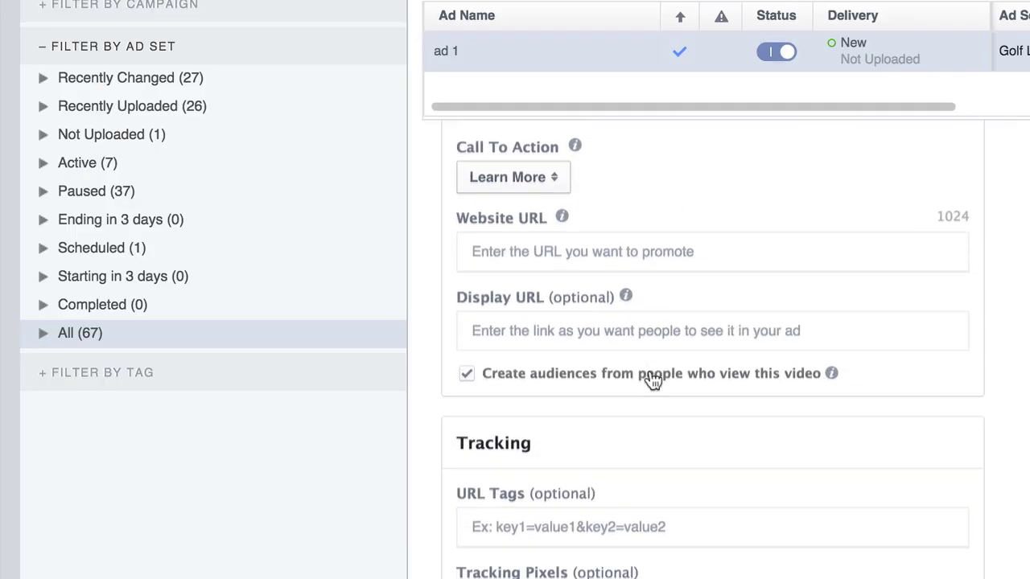
scroll(648, 367, up, 5)
scroll(648, 367, up, 8)
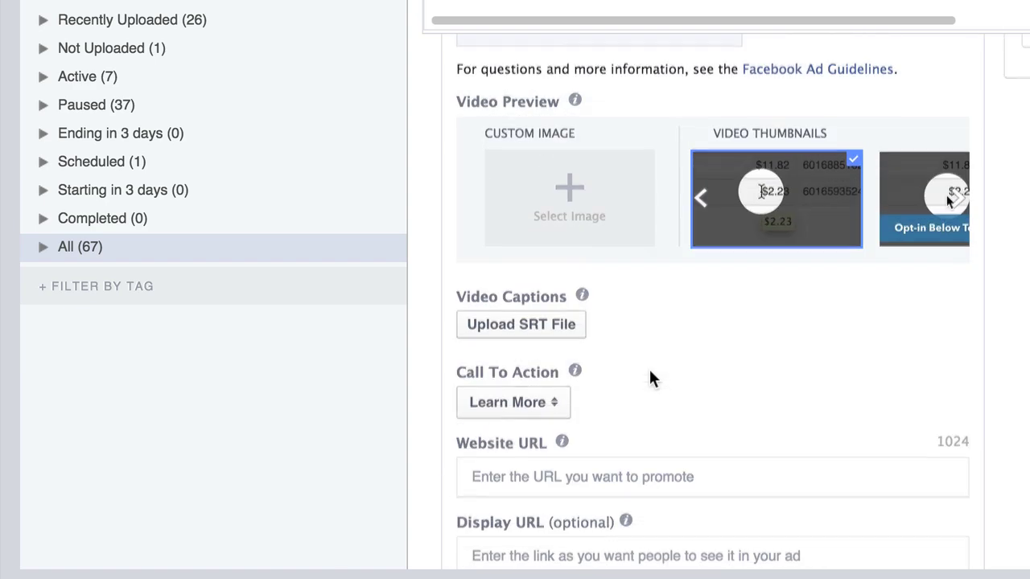
scroll(589, 289, down, 8)
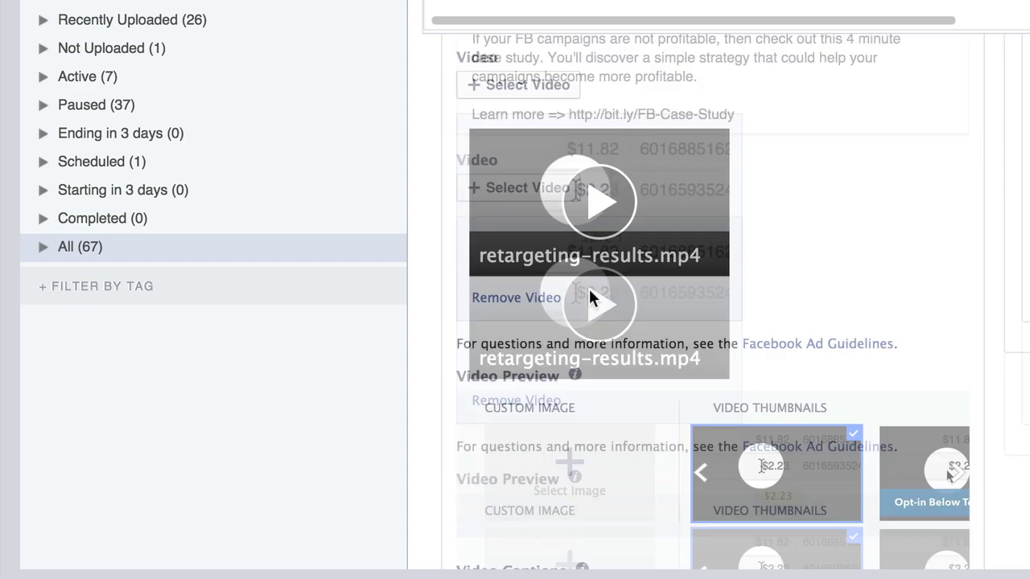
scroll(463, 497, down, 1)
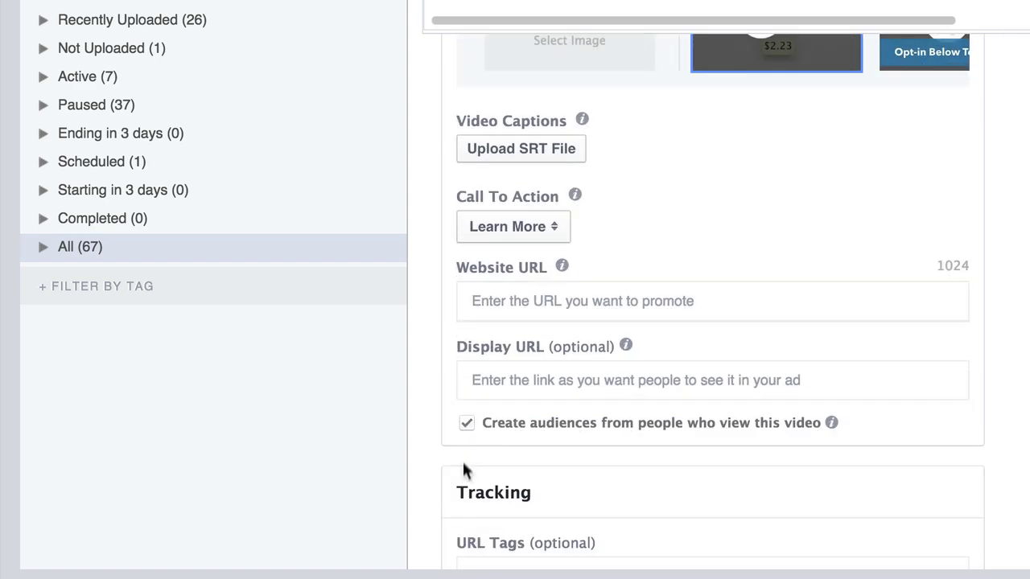
mouse_move(833, 428)
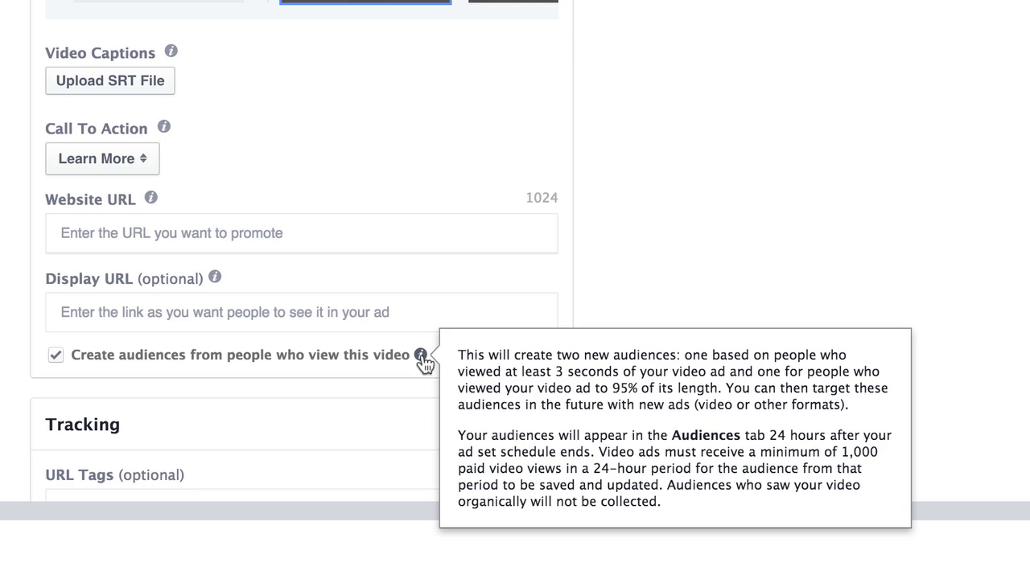
scroll(716, 219, down, 6)
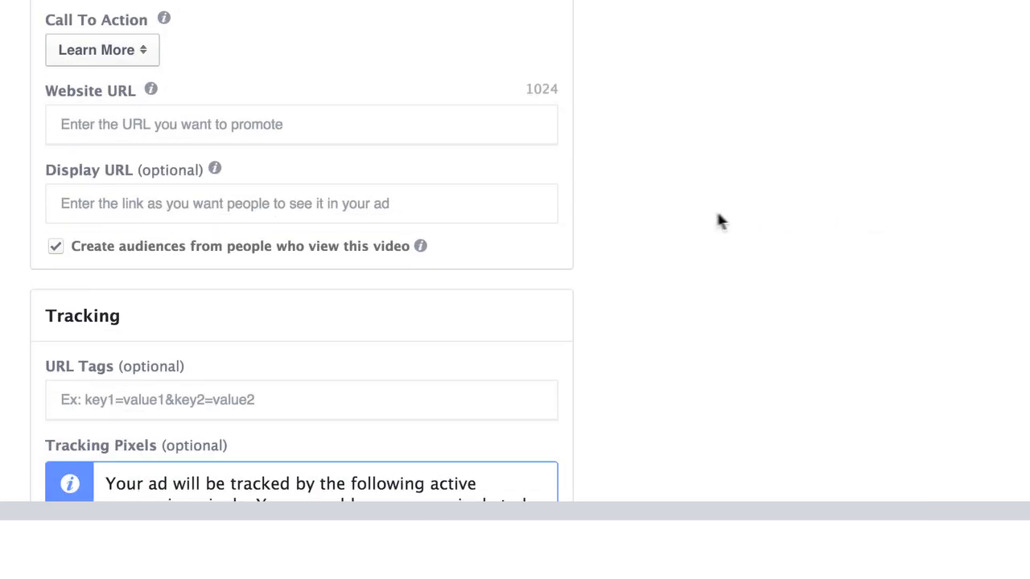
scroll(716, 221, down, 1)
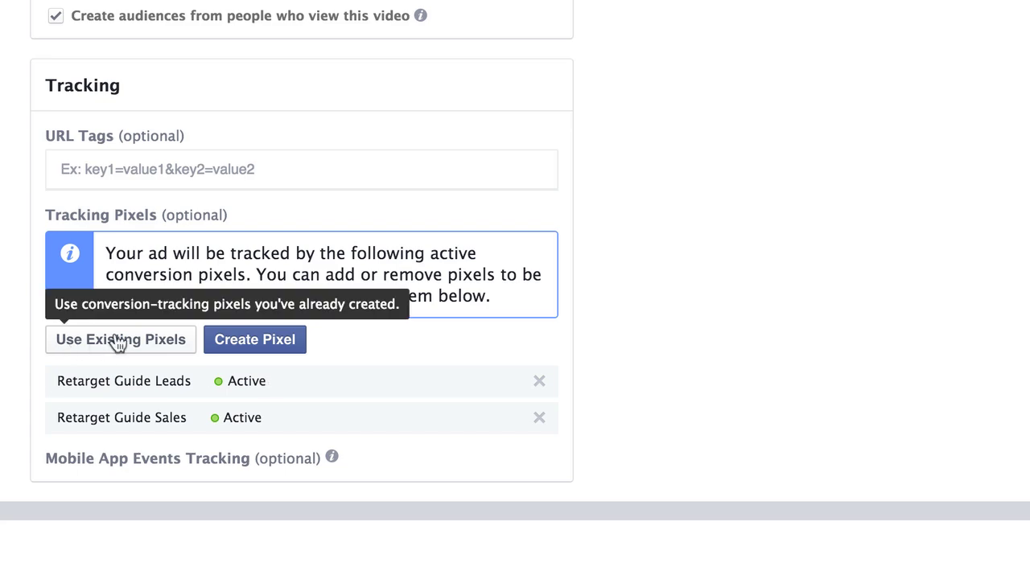
scroll(672, 232, up, 15)
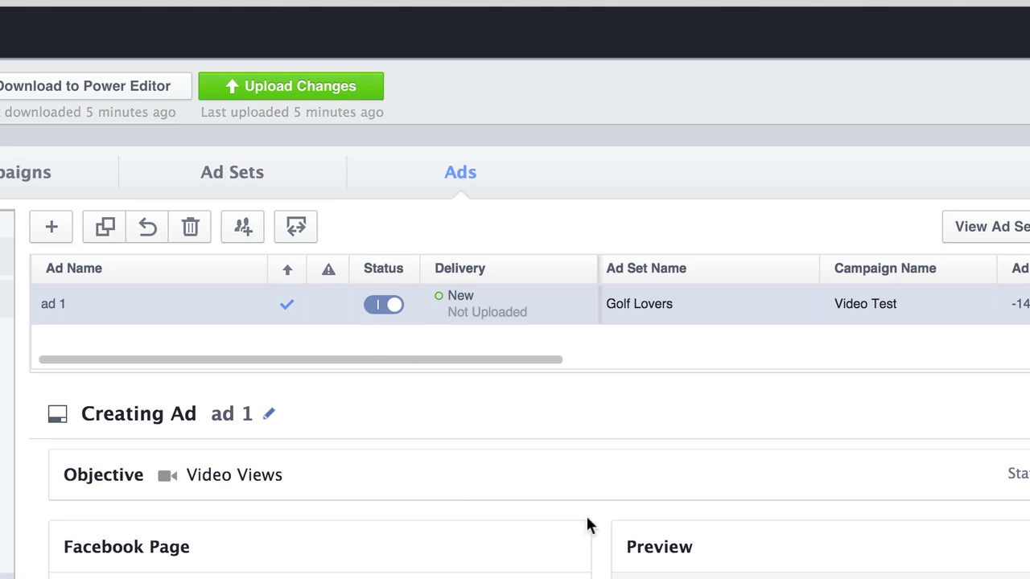
scroll(596, 557, down, 5)
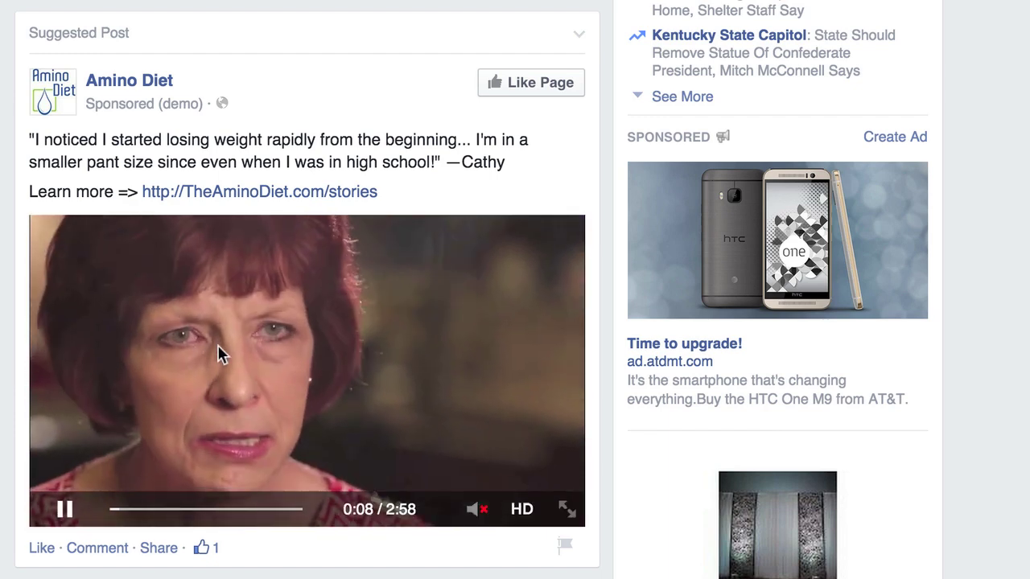
Pause the sponsored Amino Diet video a few seconds into its testimonial
click(218, 347)
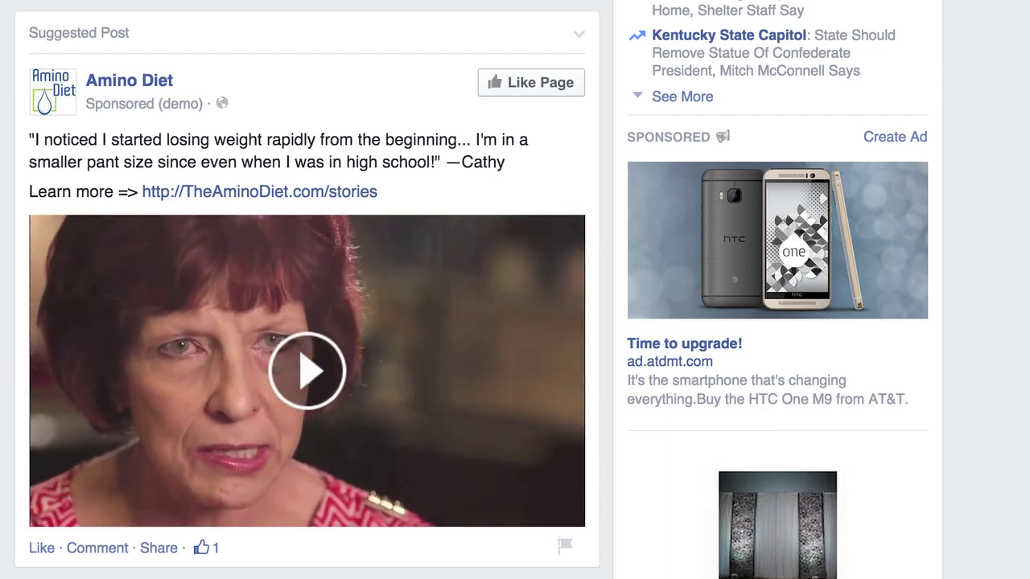